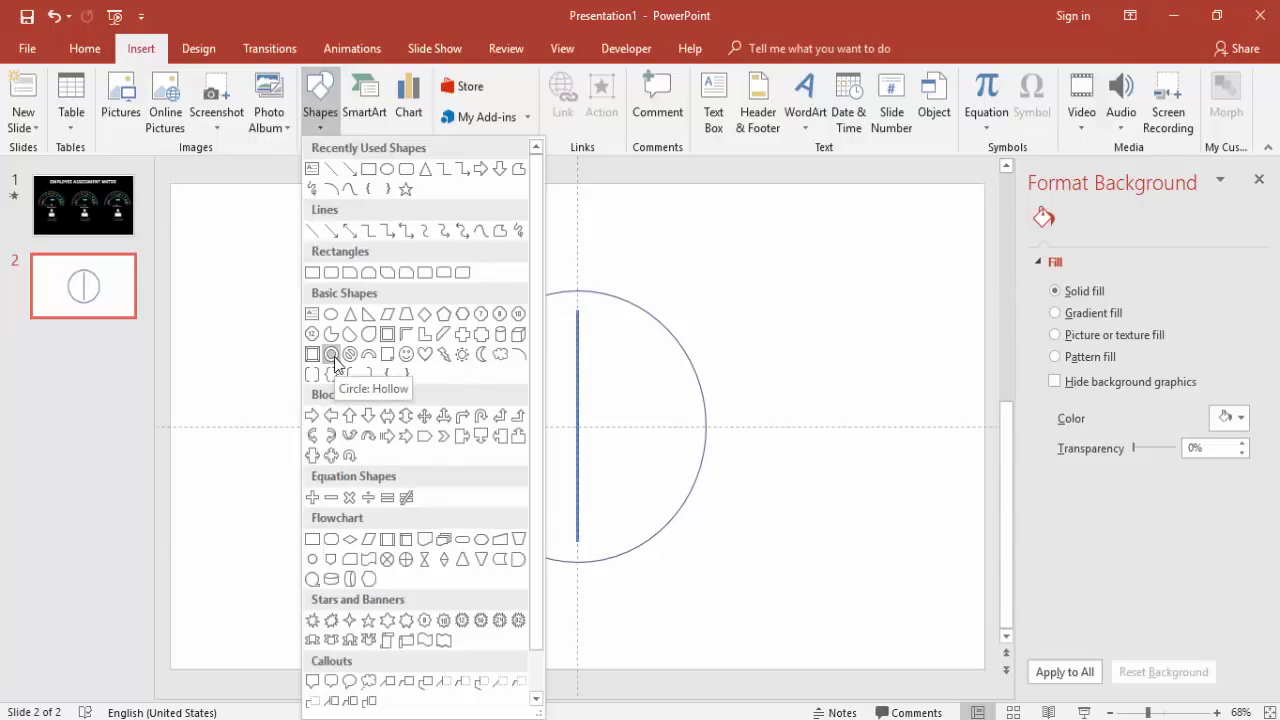
Step: Draw a small hollow circle and place it on the vertical line's top end
{"action": "left_click", "coordinate": [334, 358]}
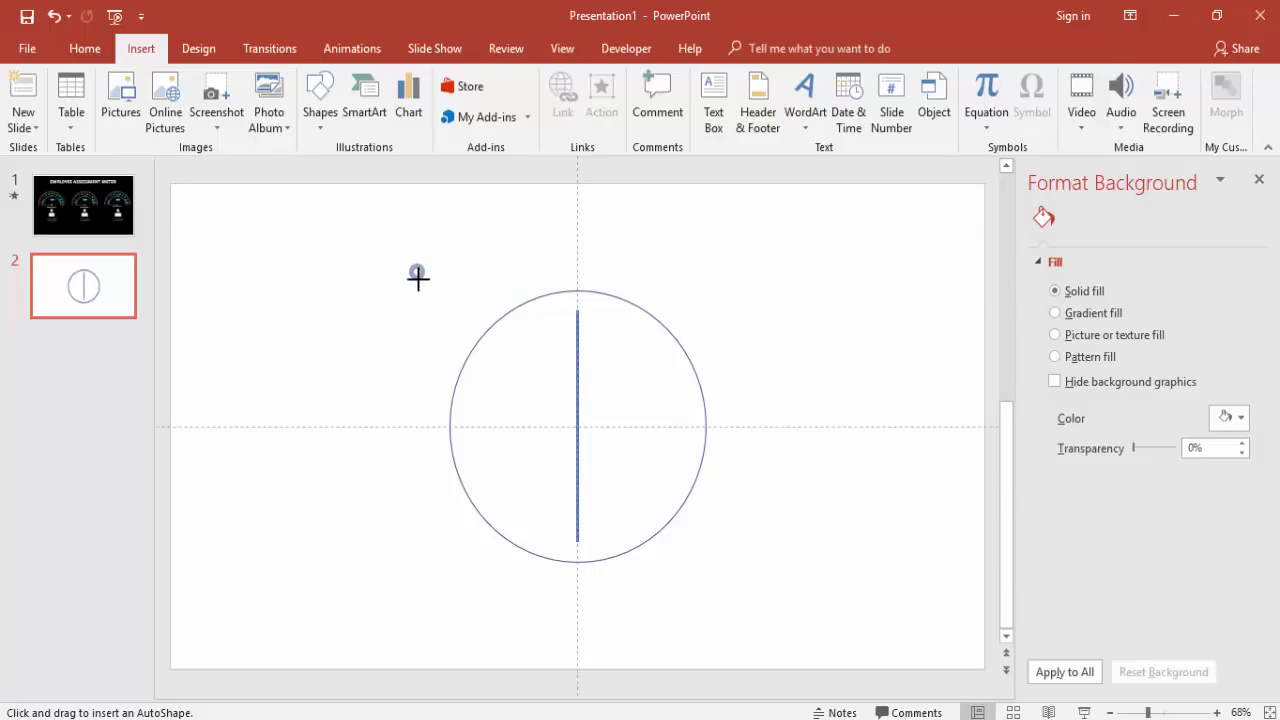
{"action": "left_click_drag", "start_coordinate": [415, 278], "coordinate": [417, 280]}
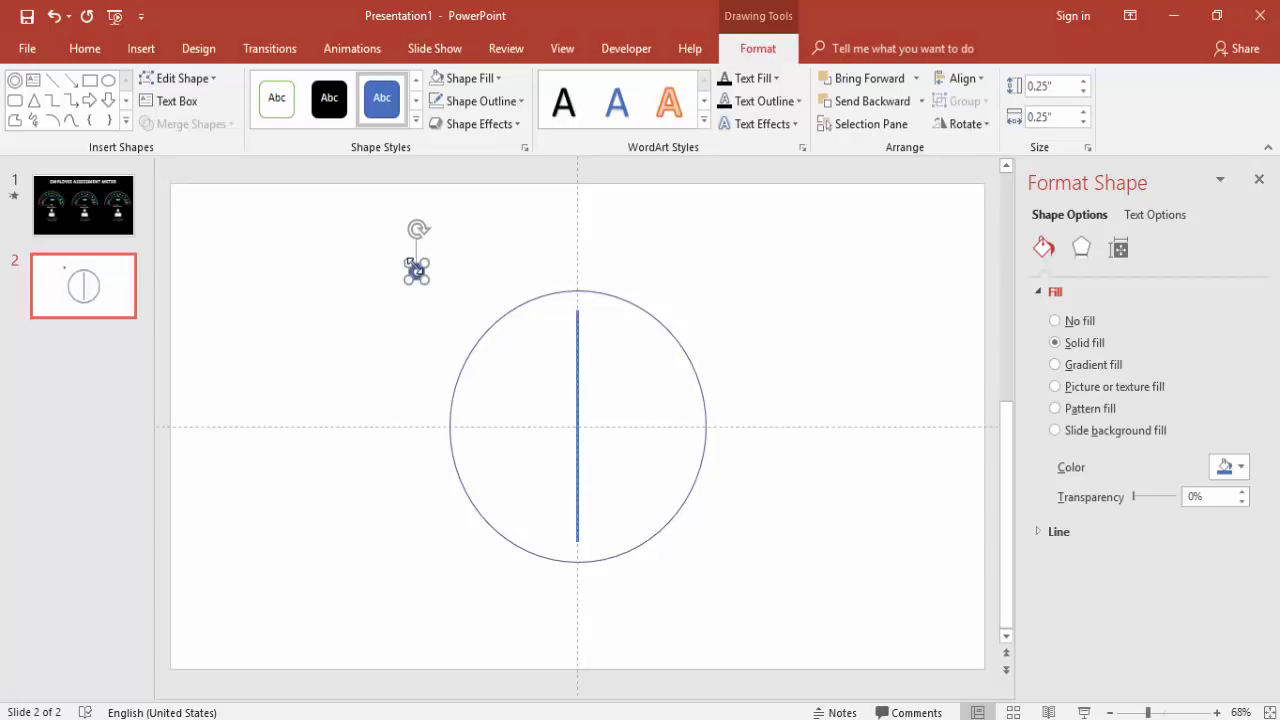
{"action": "left_click_drag", "start_coordinate": [417, 271], "coordinate": [576, 310]}
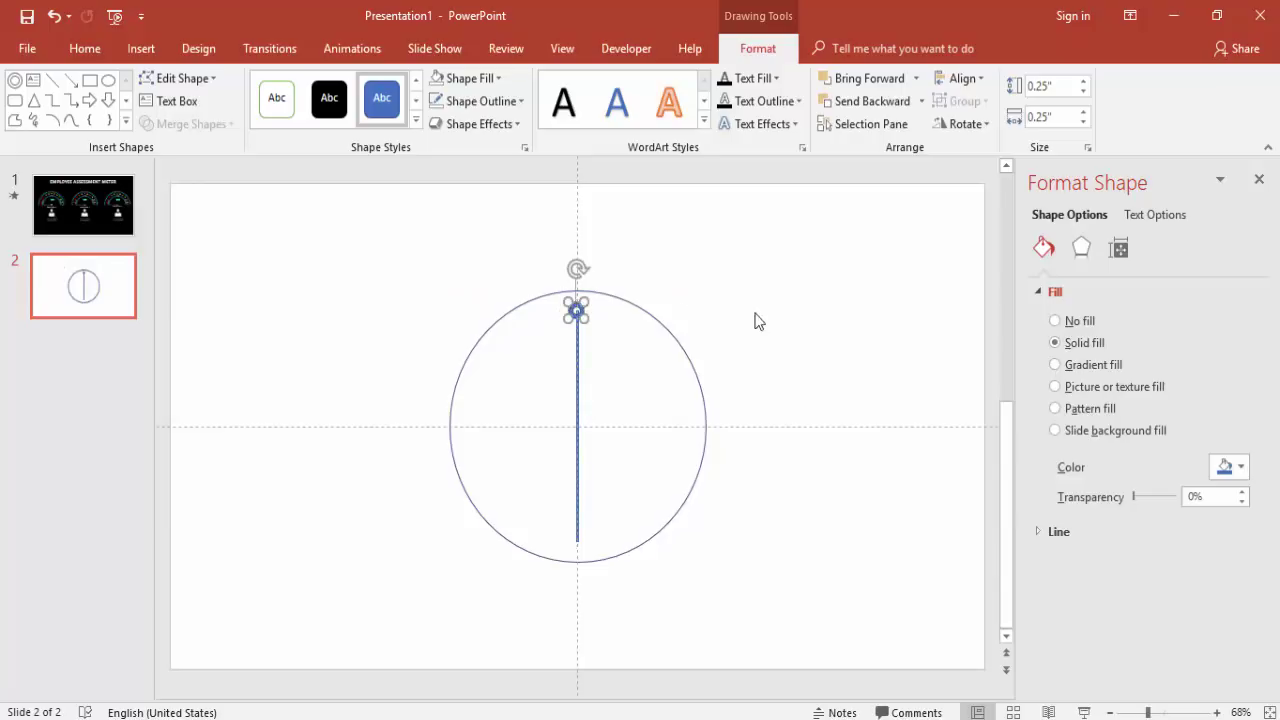
{"action": "left_click", "coordinate": [577, 305]}
Step: Centre the vertical line horizontally on the slide
{"action": "left_click", "coordinate": [577, 308]}
{"action": "left_click", "coordinate": [580, 320]}
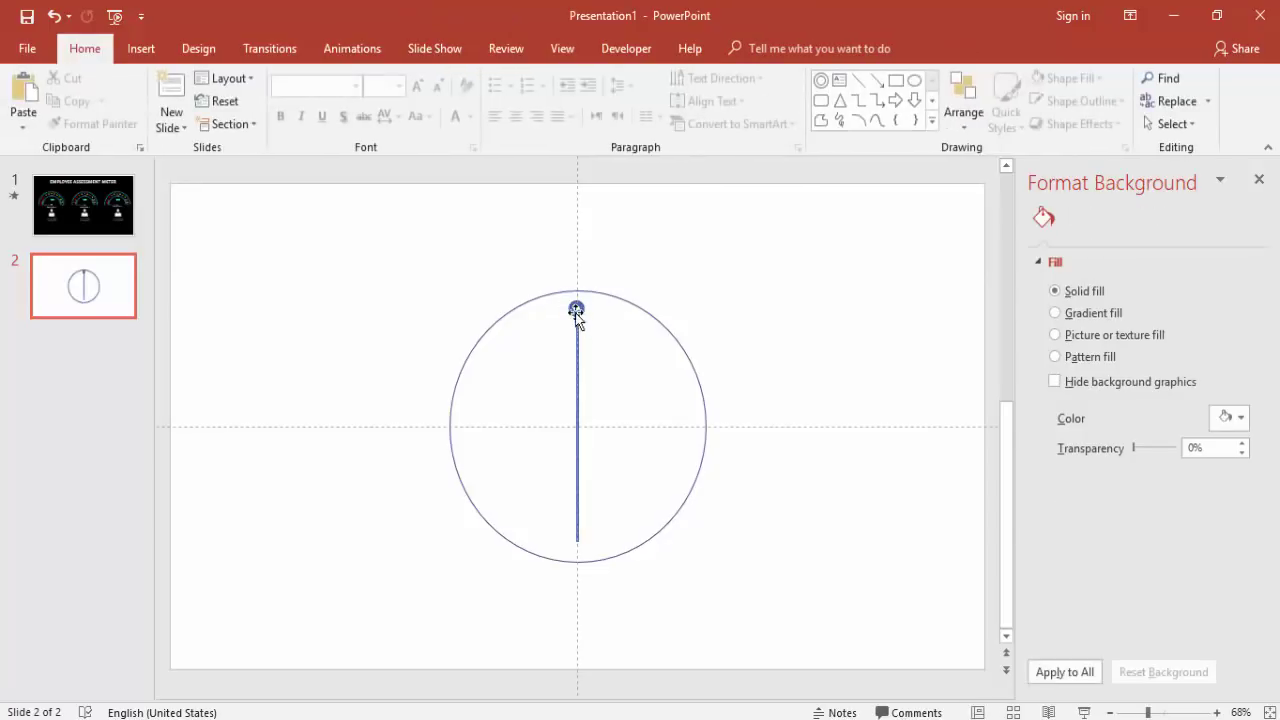
{"action": "left_click_drag", "start_coordinate": [594, 249], "coordinate": [552, 592]}
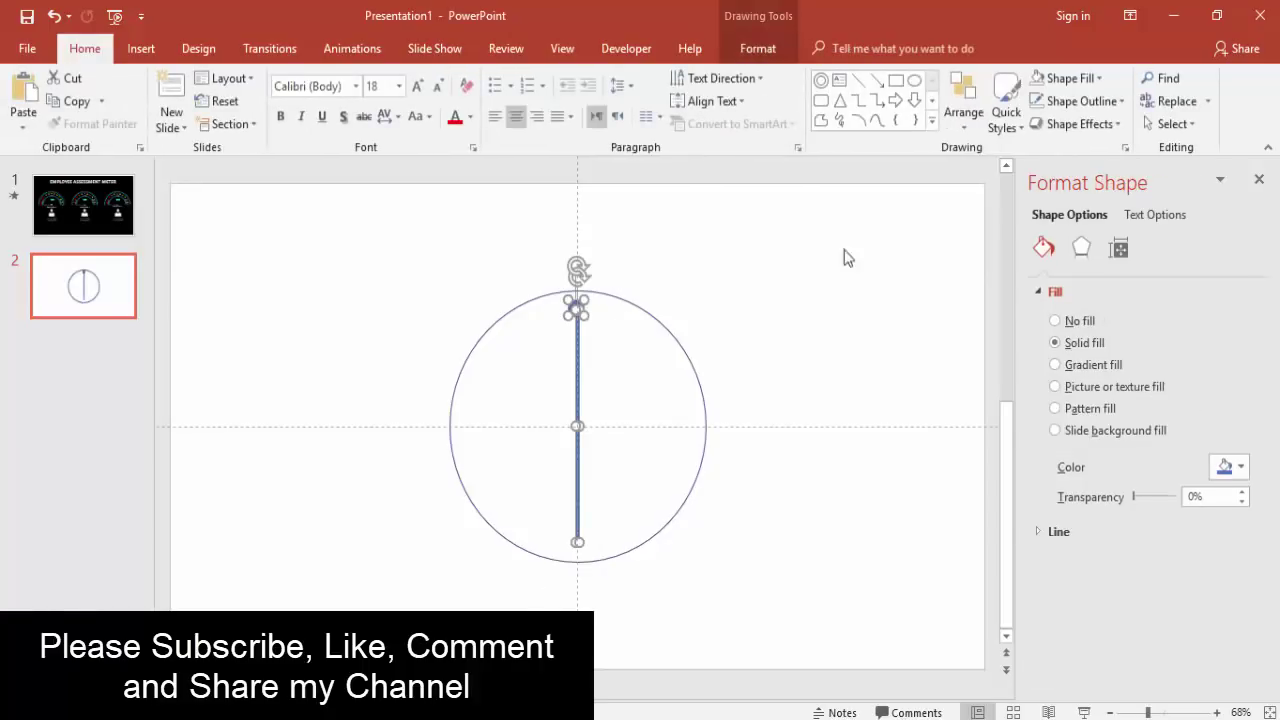
{"action": "left_click", "coordinate": [755, 52]}
{"action": "left_click", "coordinate": [962, 78]}
{"action": "left_click", "coordinate": [988, 127]}
{"action": "left_click", "coordinate": [566, 355]}
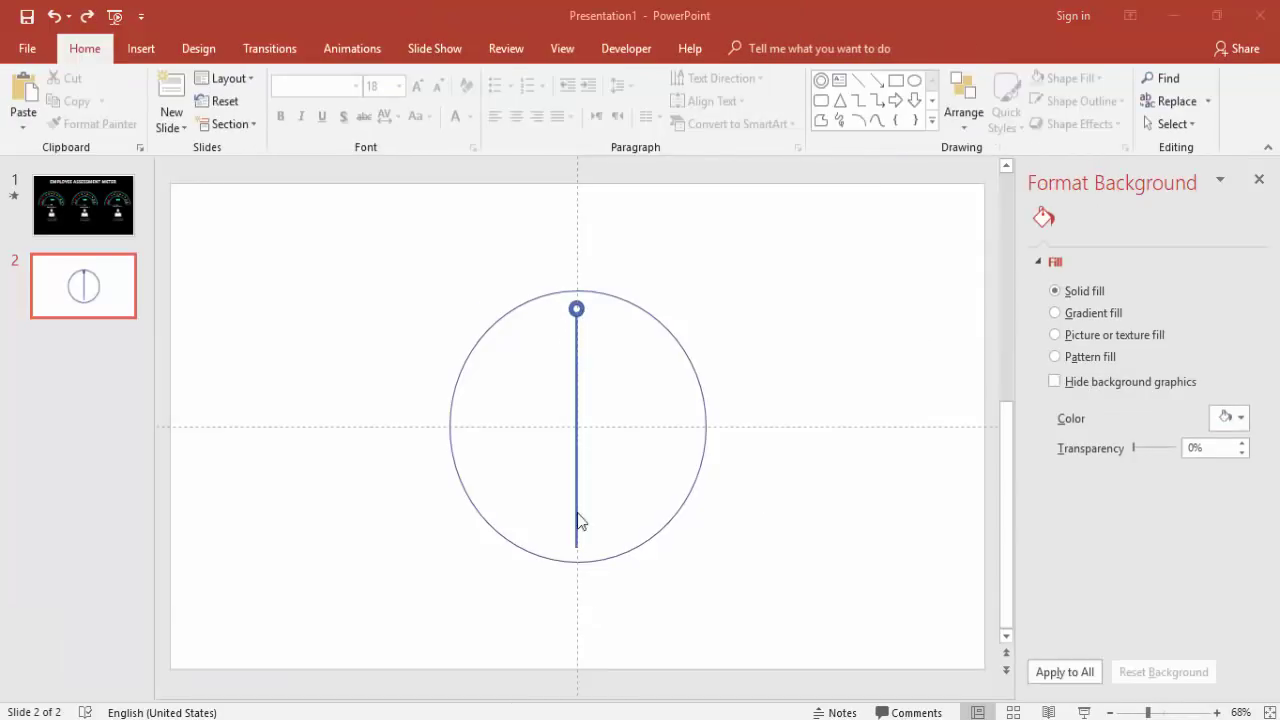
Step: Copy the top circle to the line's bottom end, then select the line and both circles
{"action": "left_click", "coordinate": [634, 389]}
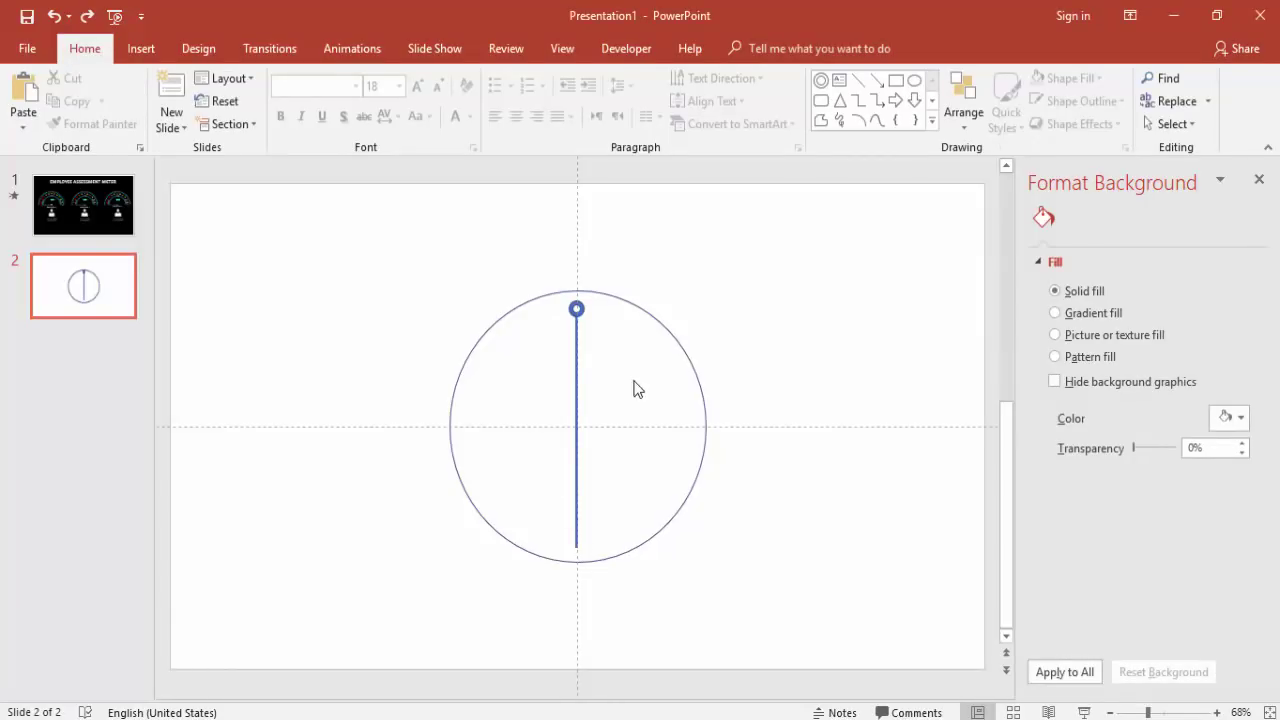
{"action": "left_click", "coordinate": [576, 308]}
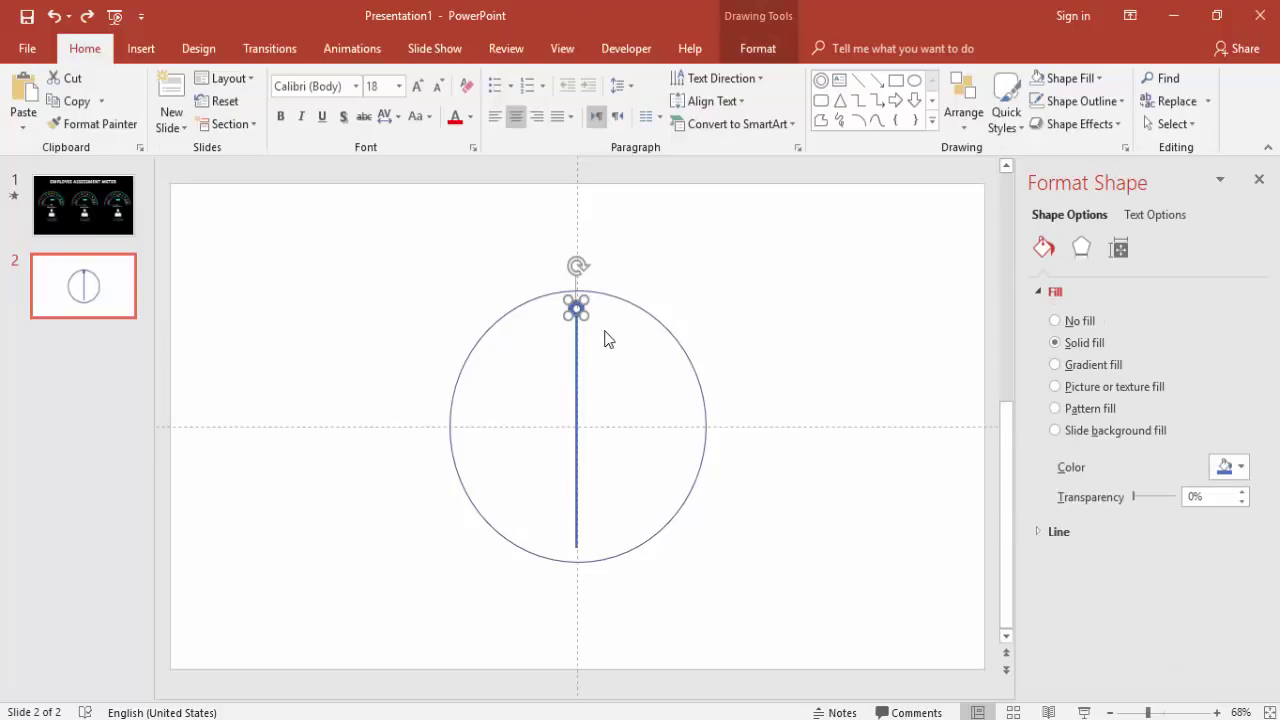
{"action": "left_click_drag", "start_coordinate": [577, 330], "coordinate": [591, 560]}
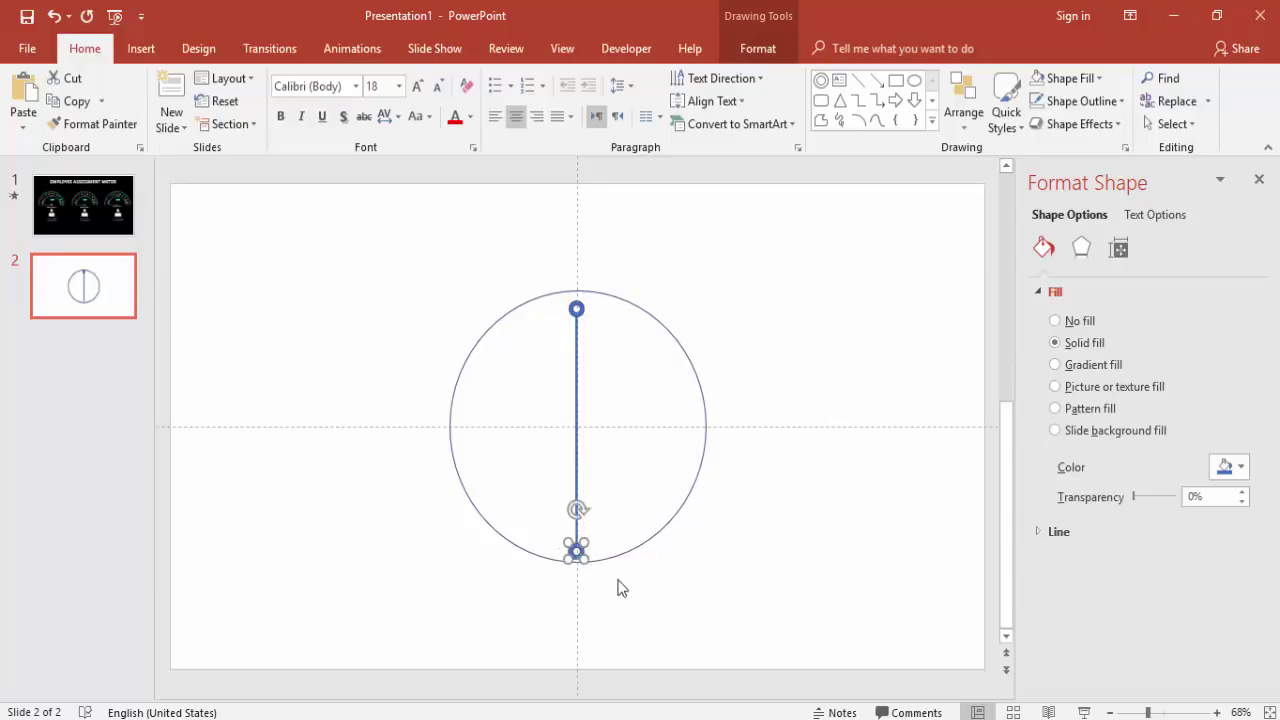
{"action": "left_click", "coordinate": [634, 618]}
{"action": "left_click_drag", "start_coordinate": [631, 610], "coordinate": [547, 187]}
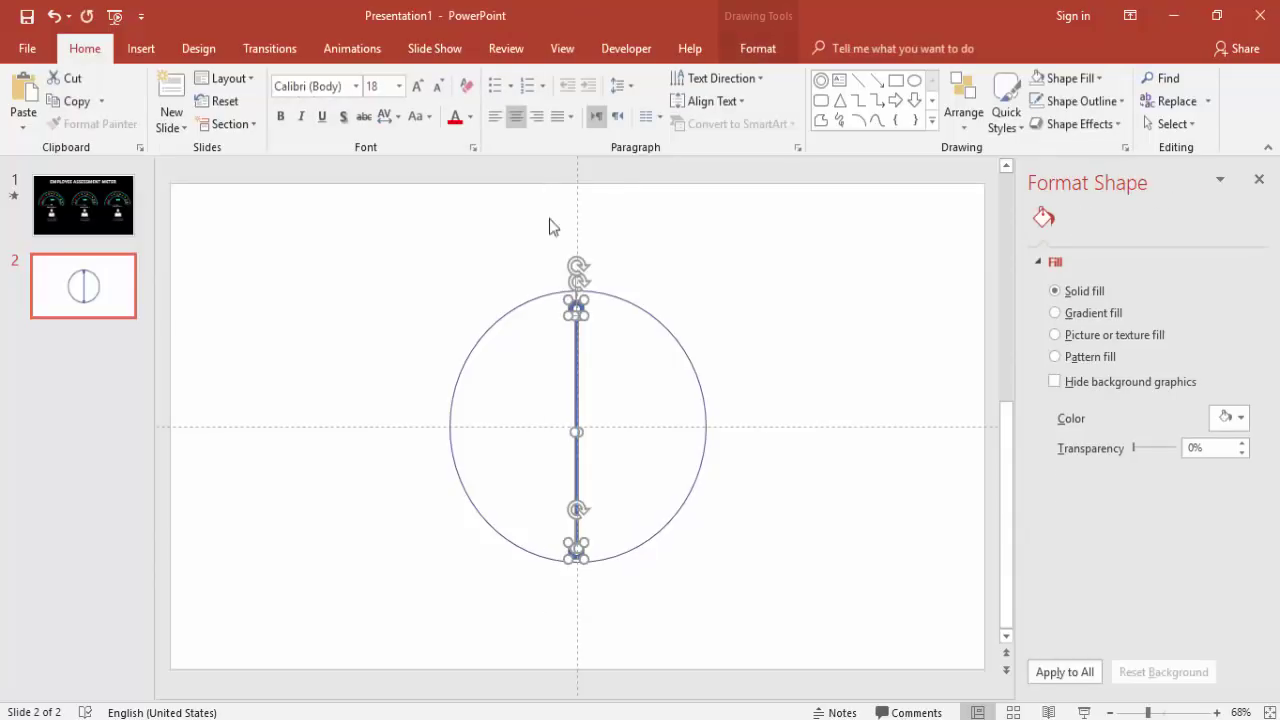
Step: Group the line with its two end circles and centre the group on the slide
{"action": "right_click", "coordinate": [577, 378]}
{"action": "mouse_move", "coordinate": [697, 503]}
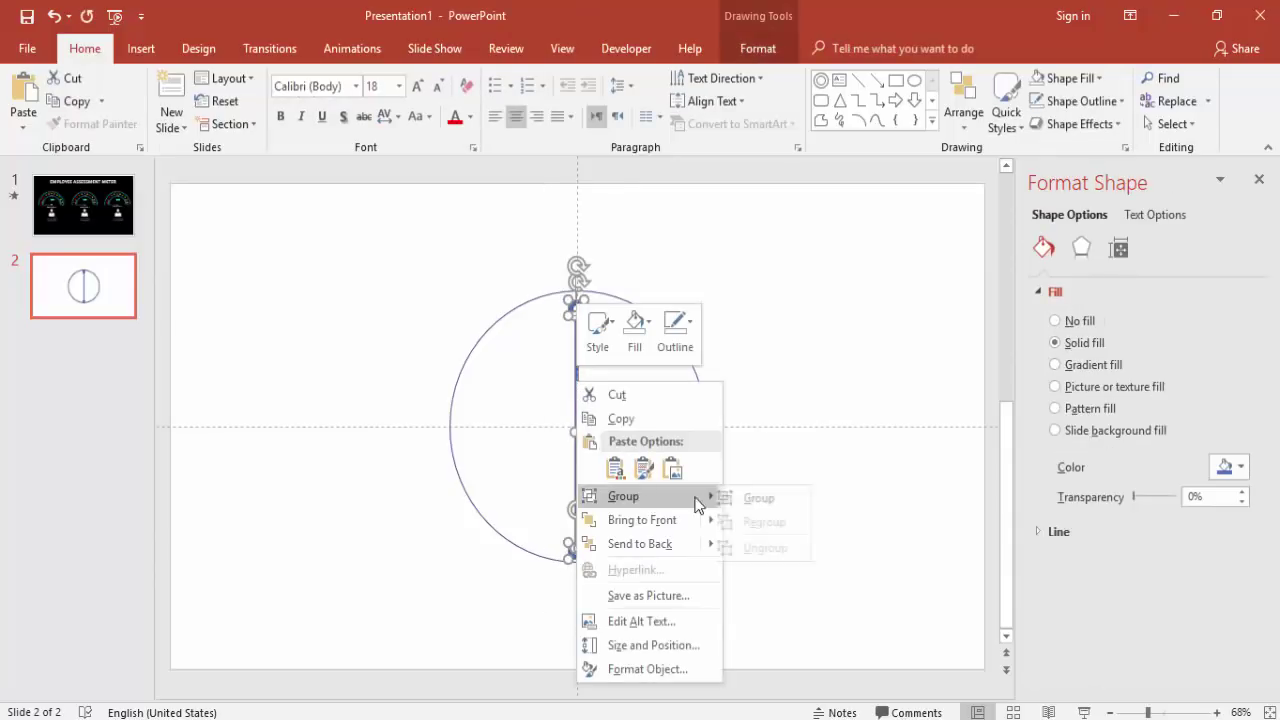
{"action": "left_click", "coordinate": [765, 497]}
{"action": "left_click", "coordinate": [776, 46]}
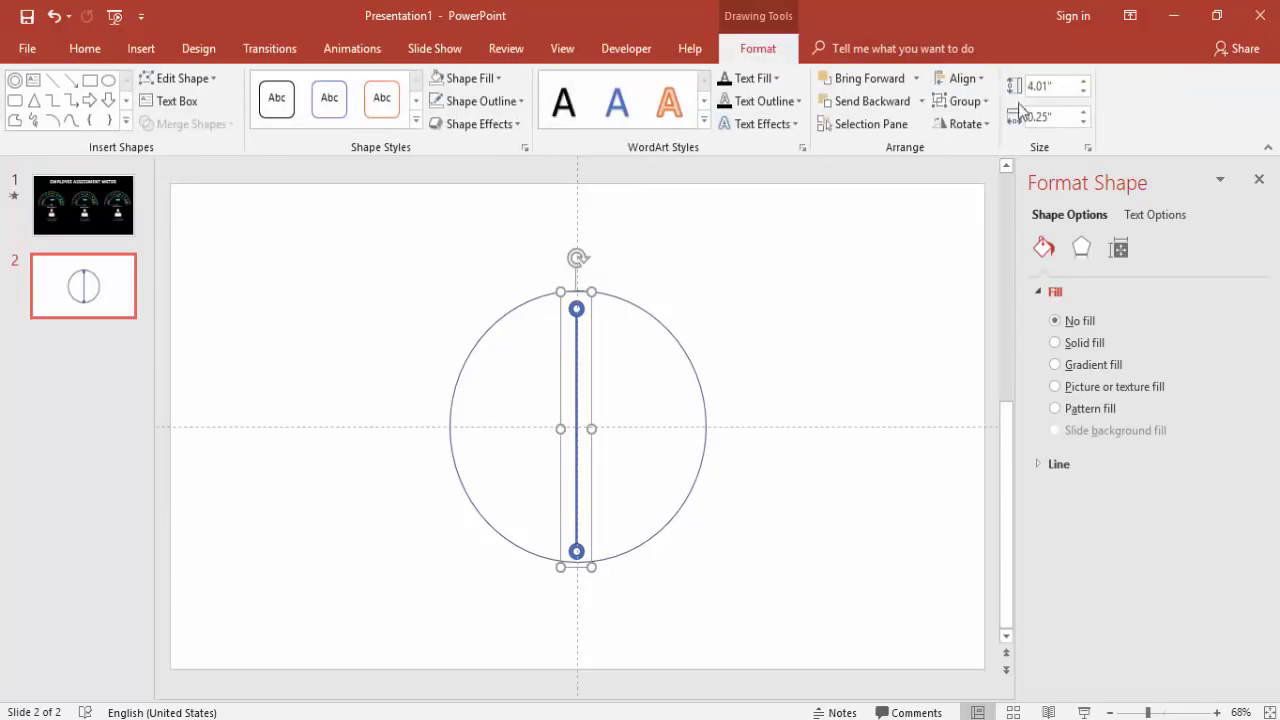
{"action": "left_click", "coordinate": [960, 78]}
{"action": "left_click", "coordinate": [992, 126]}
{"action": "left_click", "coordinate": [960, 80]}
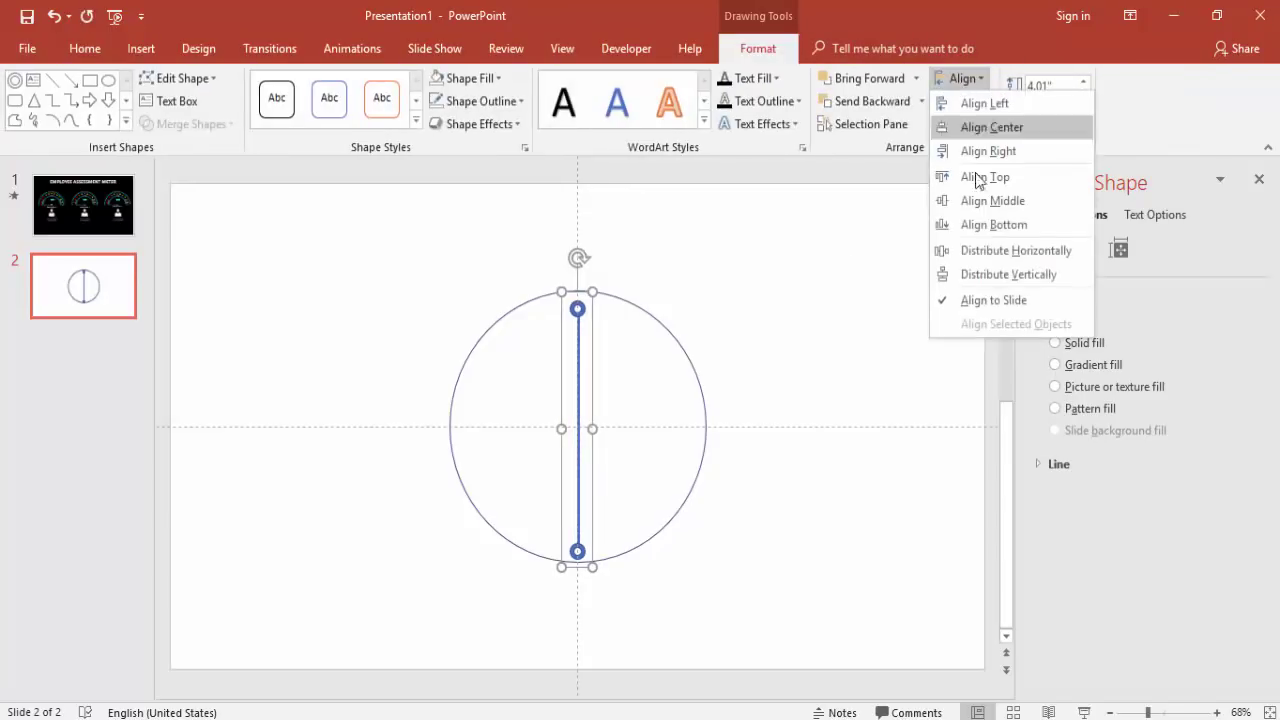
{"action": "left_click", "coordinate": [1011, 205]}
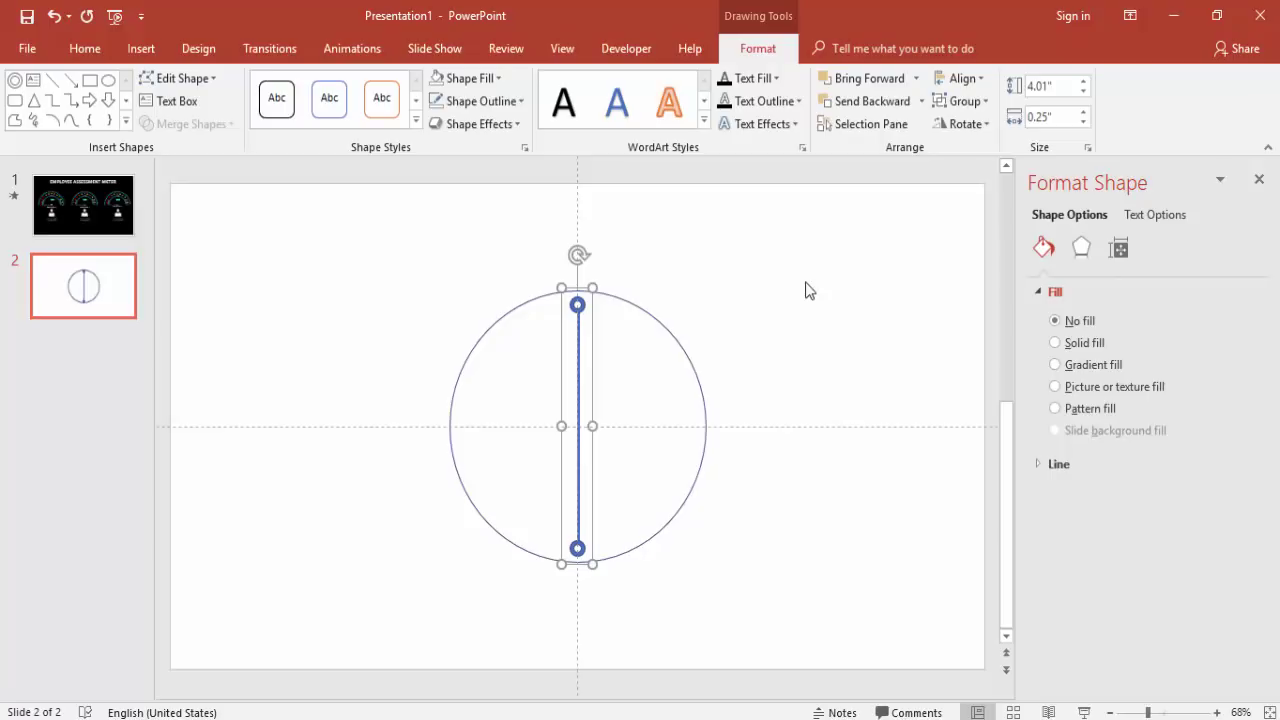
Step: Duplicate the grouped line, centre each copy, and rotate the copies clockwise into spokes
{"action": "key", "text": "ctrl+d"}
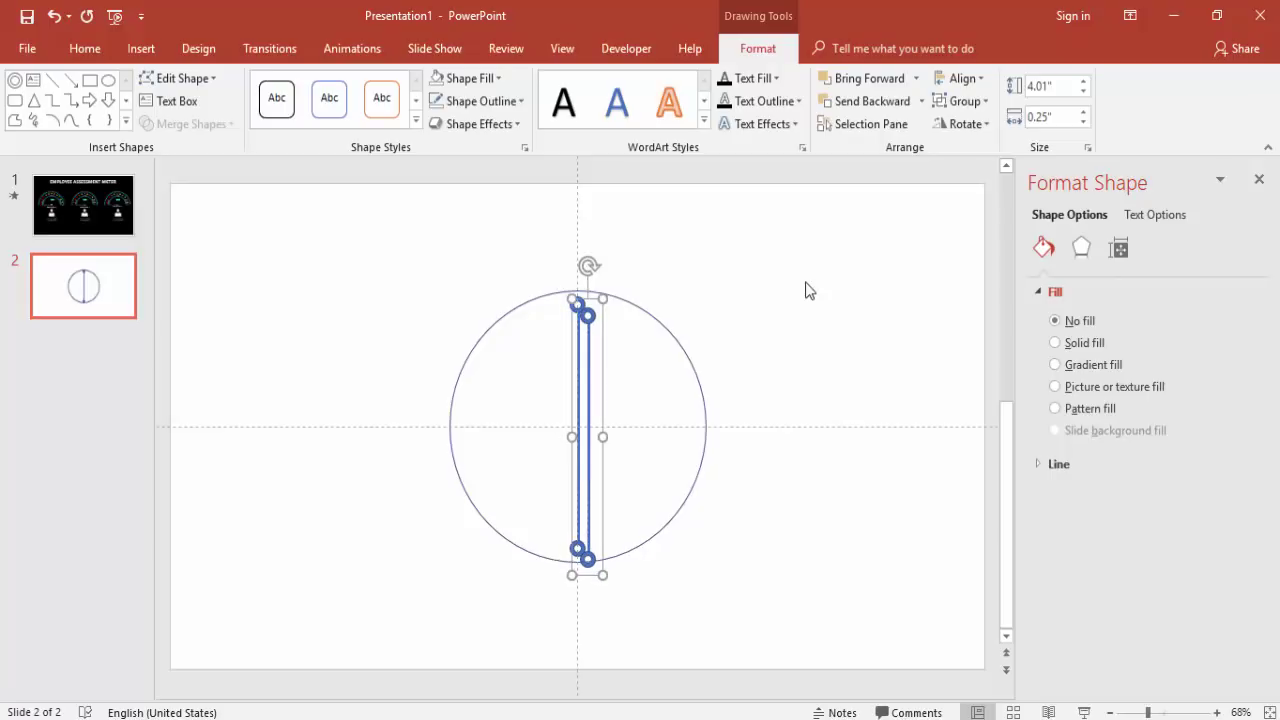
{"action": "left_click", "coordinate": [962, 78]}
{"action": "left_click", "coordinate": [995, 122]}
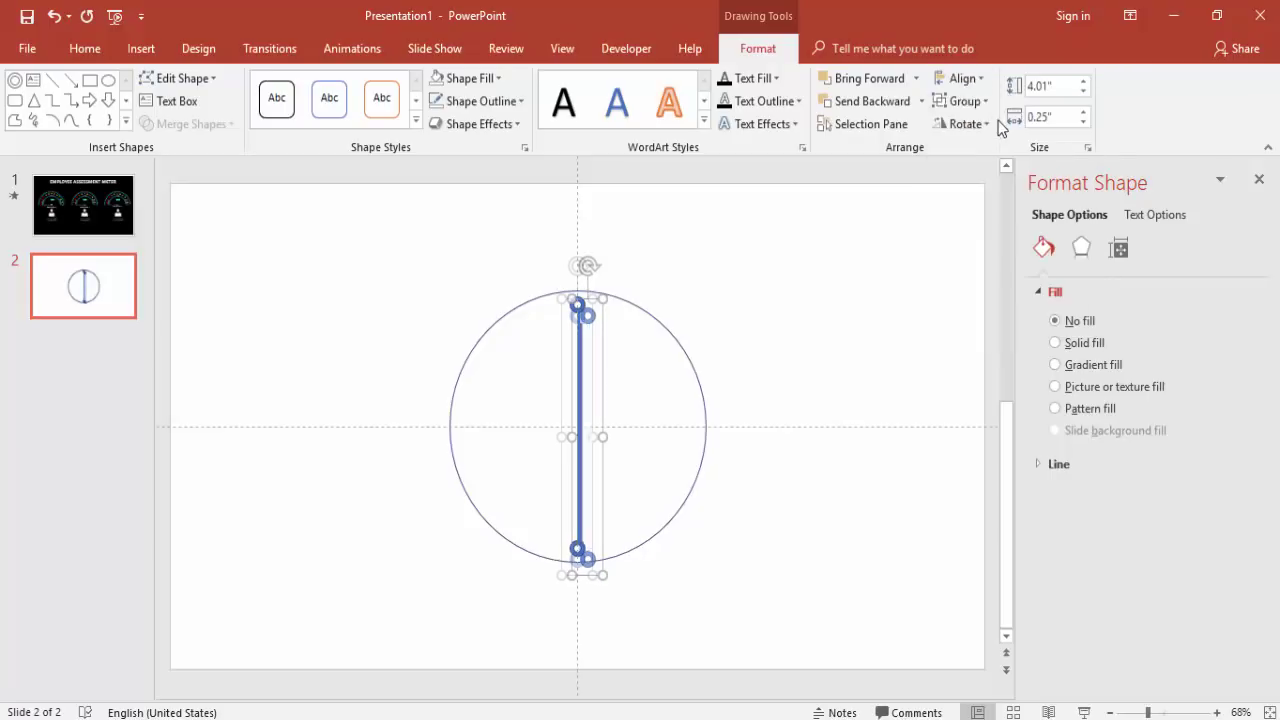
{"action": "left_click", "coordinate": [968, 80]}
{"action": "left_click", "coordinate": [1009, 204]}
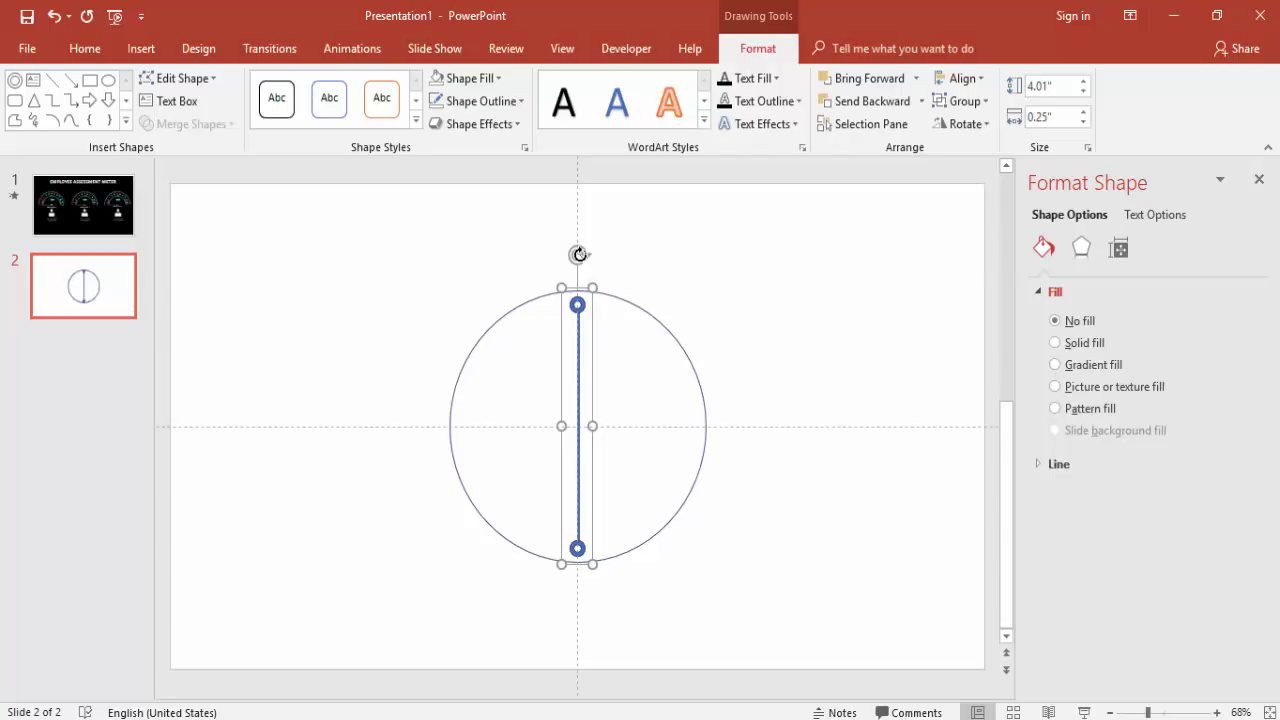
{"action": "left_click_drag", "start_coordinate": [579, 254], "coordinate": [637, 275]}
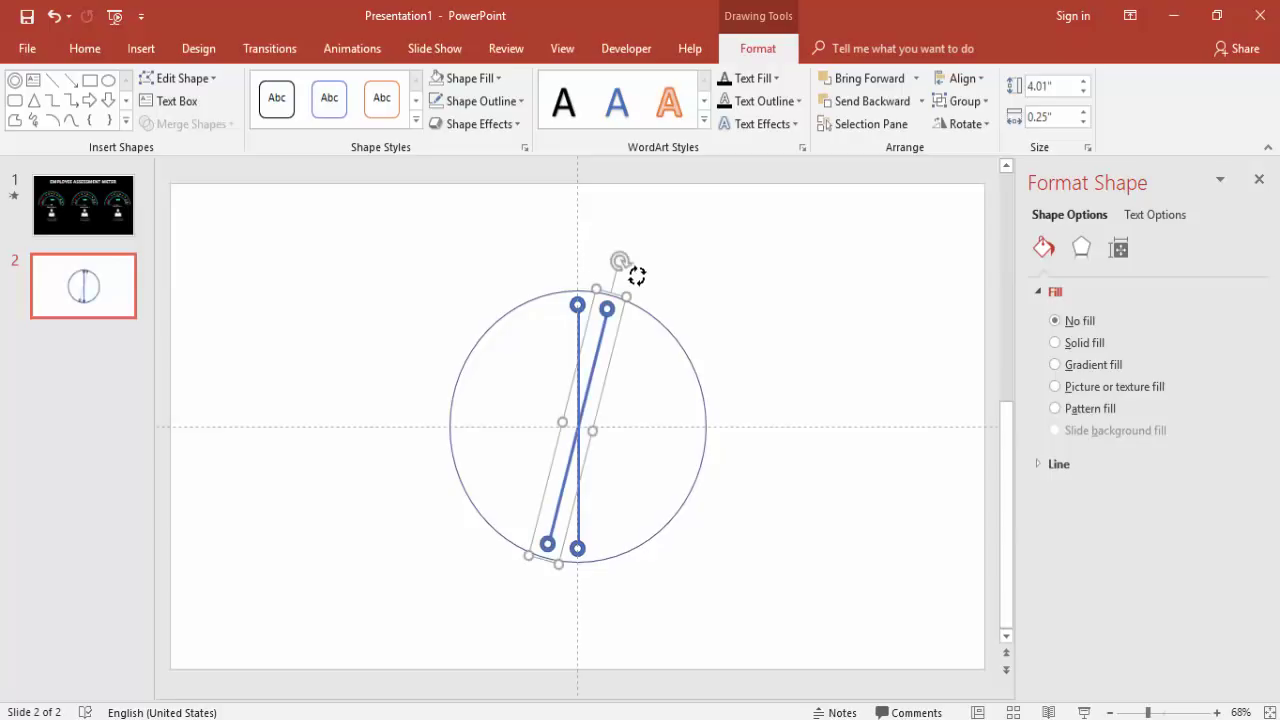
{"action": "left_click_drag", "start_coordinate": [620, 262], "coordinate": [707, 325]}
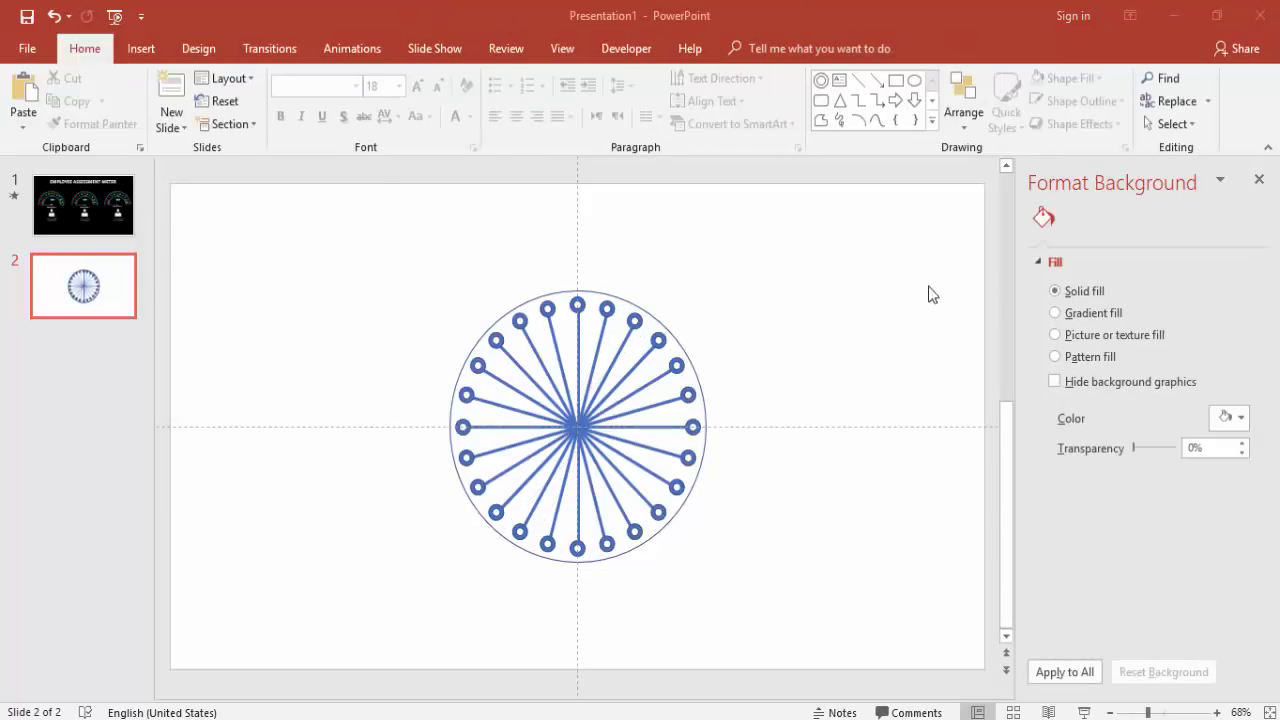
Step: Ungroup the wheel into separate capped spokes
{"action": "left_click", "coordinate": [575, 330]}
{"action": "right_click", "coordinate": [576, 327]}
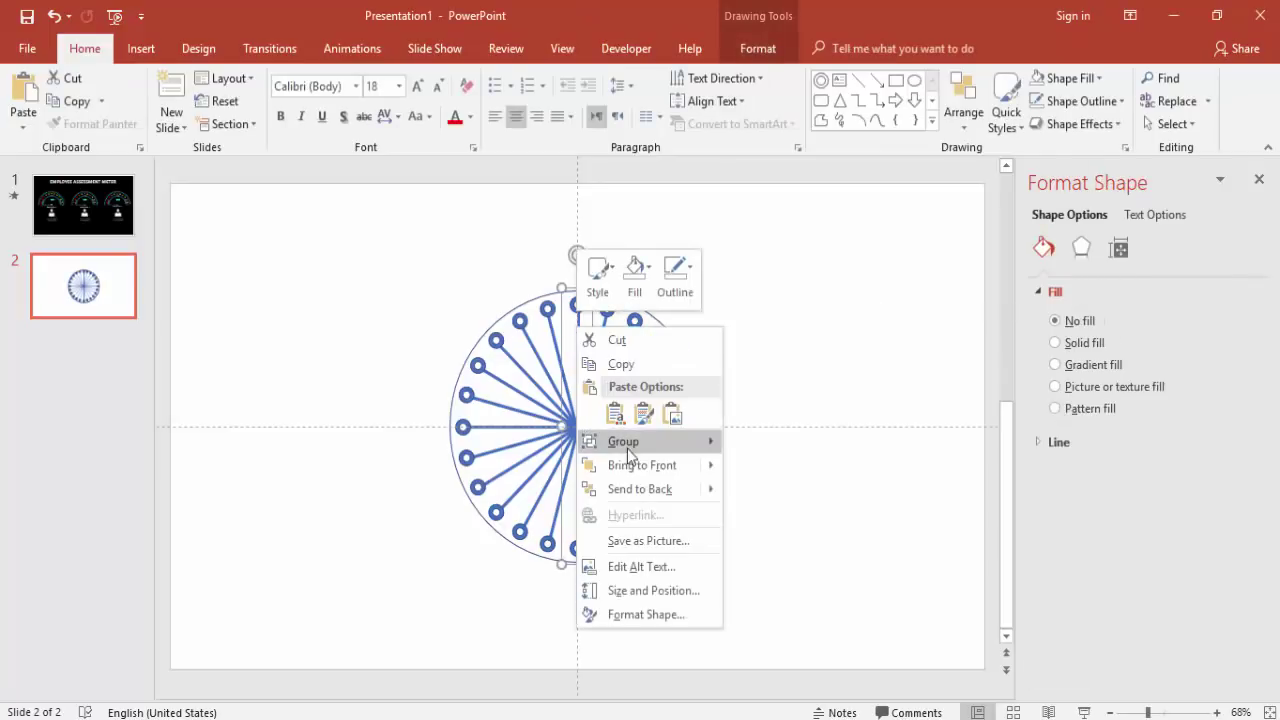
{"action": "mouse_move", "coordinate": [623, 441]}
{"action": "left_click", "coordinate": [776, 493]}
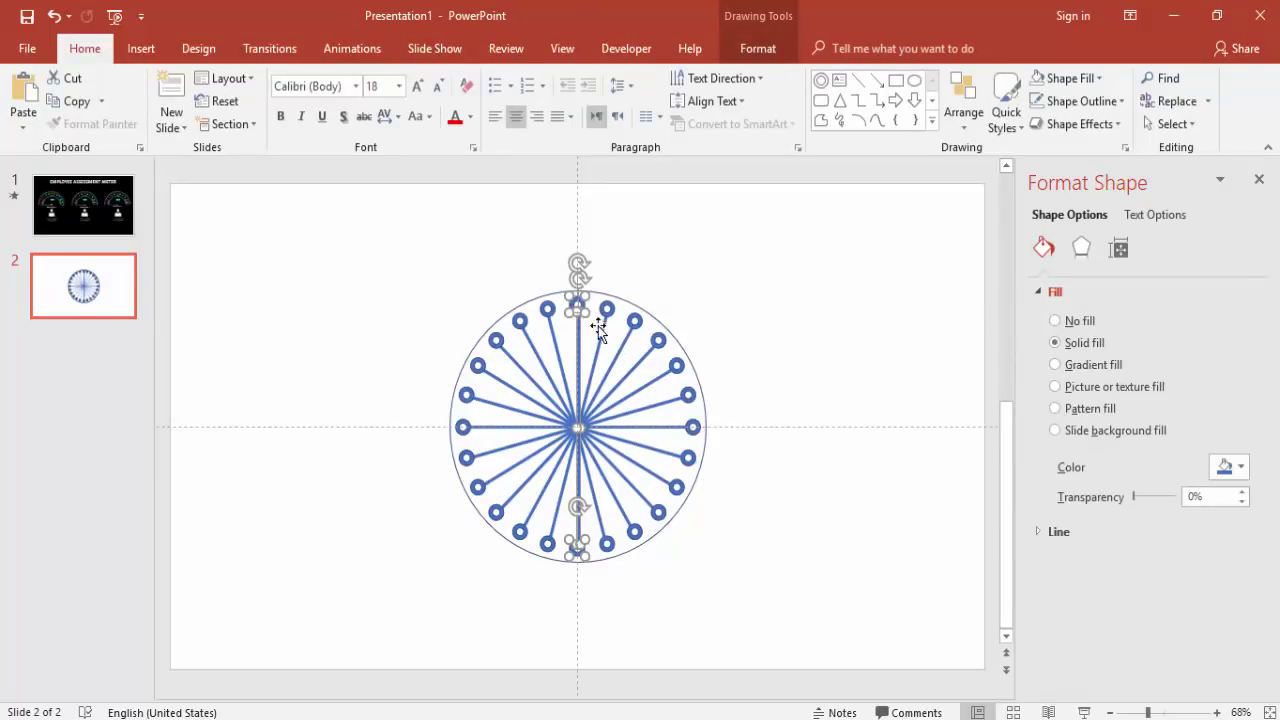
{"action": "left_click", "coordinate": [598, 328]}
{"action": "right_click", "coordinate": [598, 331]}
{"action": "left_click", "coordinate": [575, 315]}
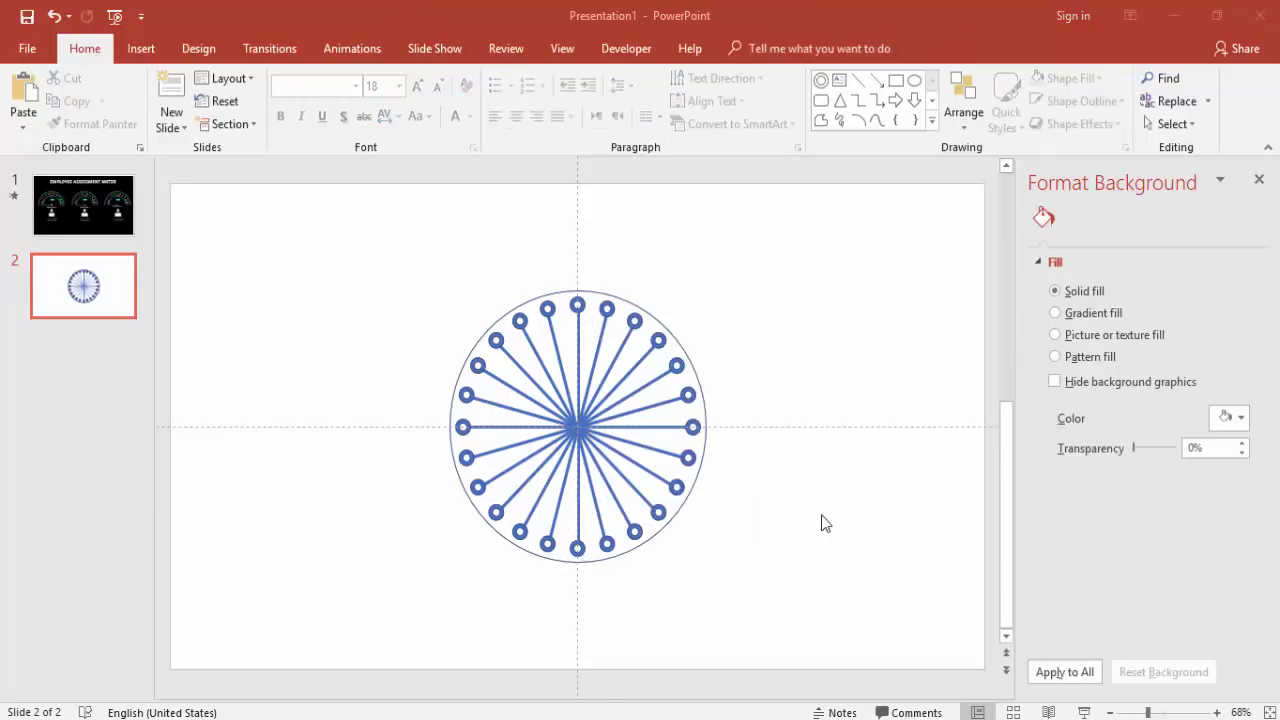
Step: Delete the spoke lines on the circle's upper right one by one
{"action": "left_click", "coordinate": [584, 331]}
{"action": "left_click", "coordinate": [600, 334], "text": "shift"}
{"action": "left_click", "coordinate": [625, 340], "text": "shift"}
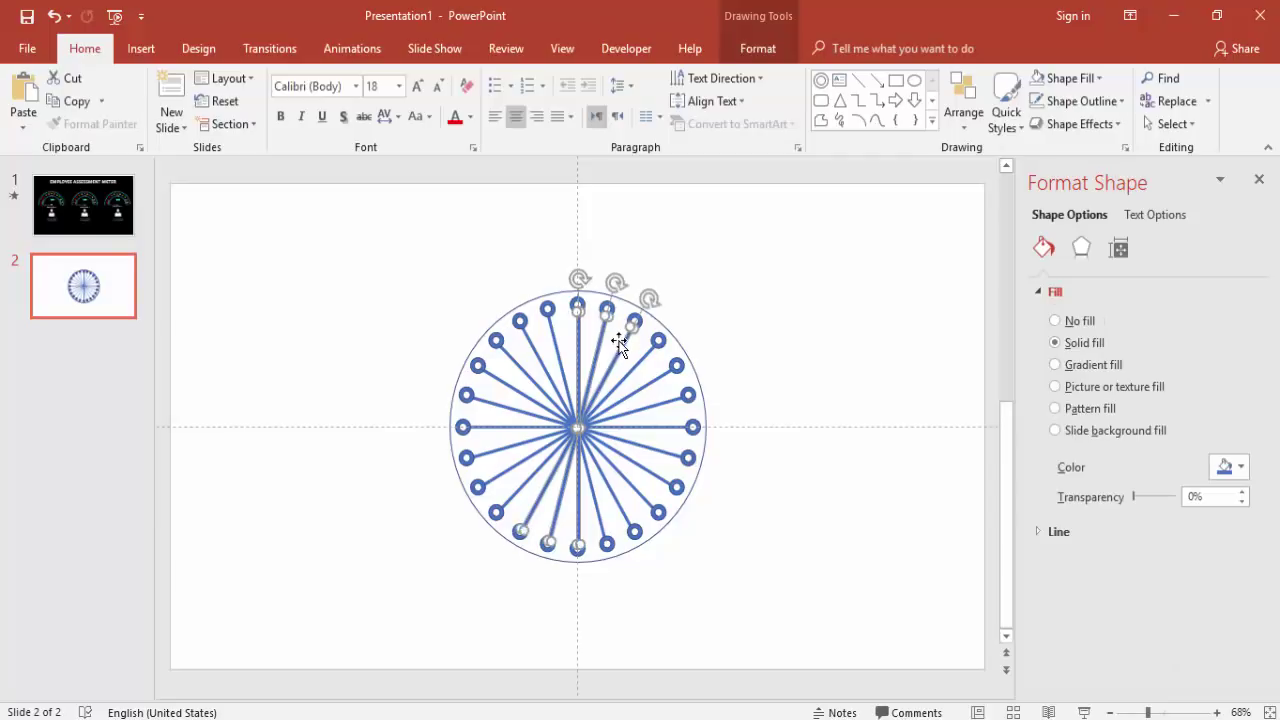
{"action": "left_click", "coordinate": [745, 308]}
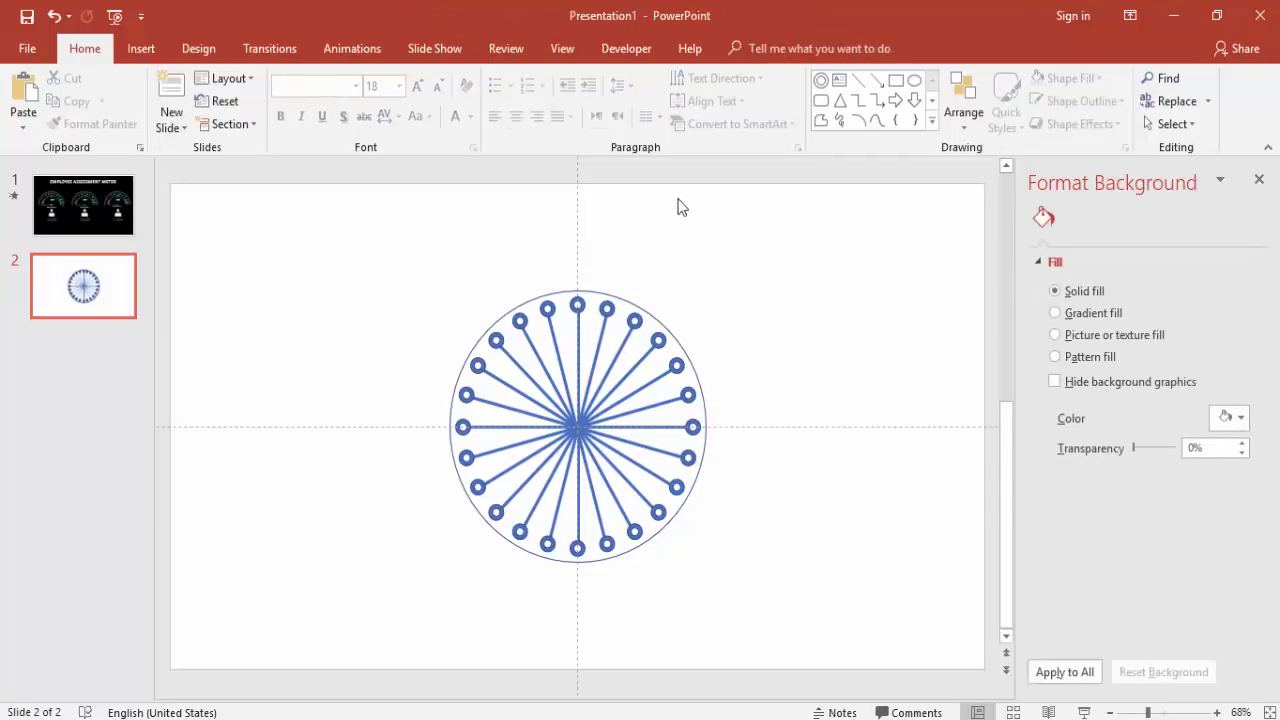
{"action": "left_click", "coordinate": [578, 340]}
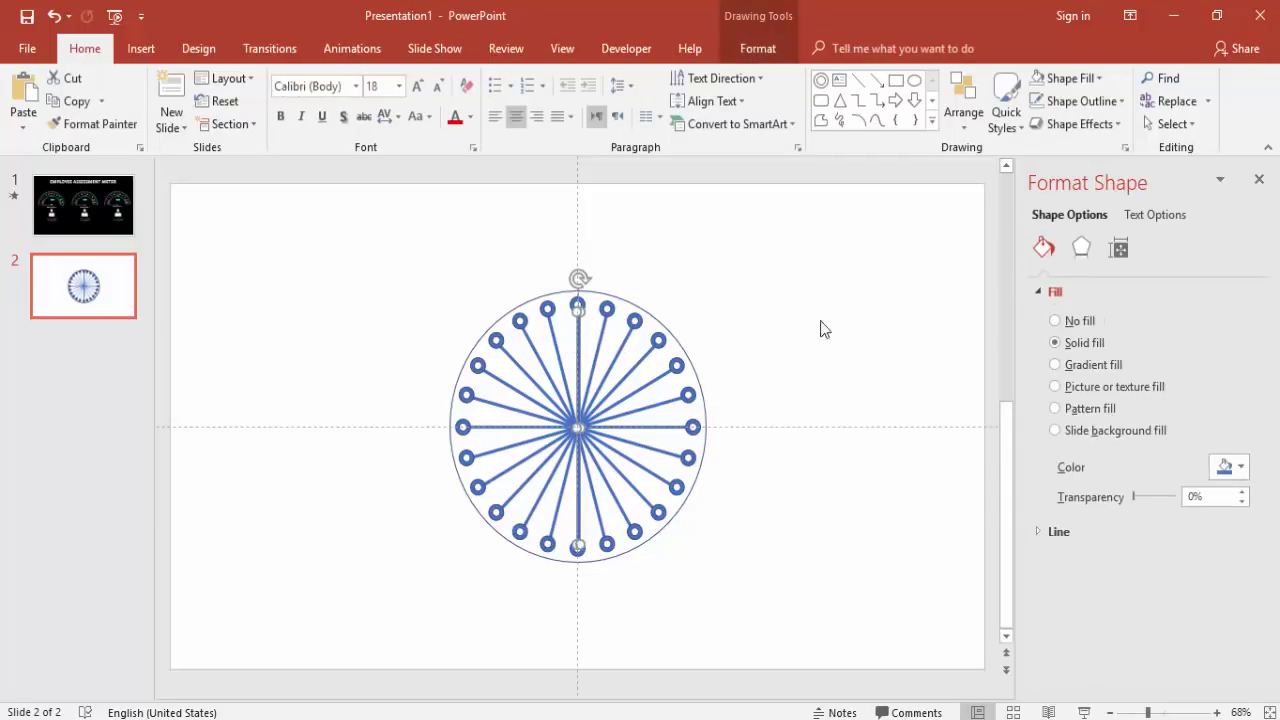
{"action": "left_click", "coordinate": [620, 337]}
{"action": "left_click", "coordinate": [599, 343]}
{"action": "left_click", "coordinate": [631, 346]}
{"action": "left_click", "coordinate": [622, 350]}
{"action": "left_click", "coordinate": [622, 350]}
{"action": "key", "text": "Delete"}
{"action": "left_click", "coordinate": [634, 368]}
{"action": "key", "text": "Delete"}
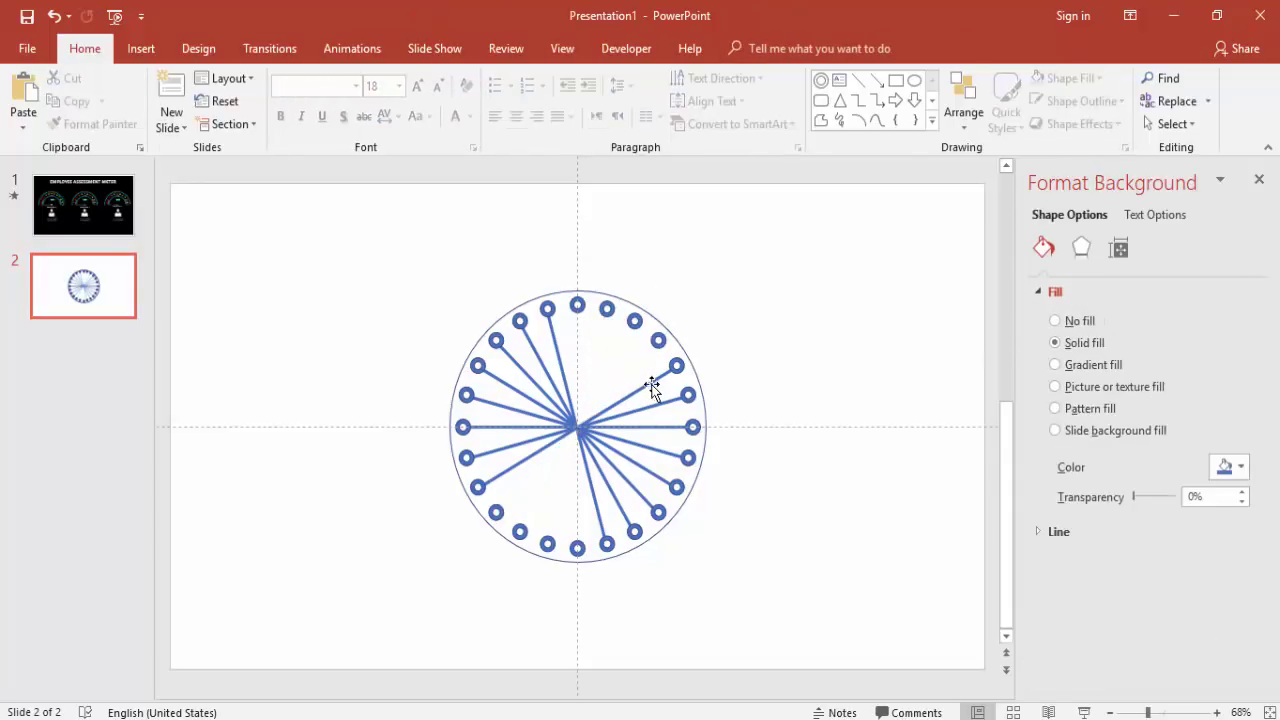
{"action": "left_click", "coordinate": [651, 388]}
{"action": "key", "text": "Delete"}
{"action": "left_click", "coordinate": [663, 405]}
{"action": "key", "text": "Delete"}
Step: Delete the horizontal diameter and the remaining lower spokes through the centre
{"action": "left_click", "coordinate": [663, 428]}
{"action": "key", "text": "Delete"}
{"action": "left_click", "coordinate": [659, 457]}
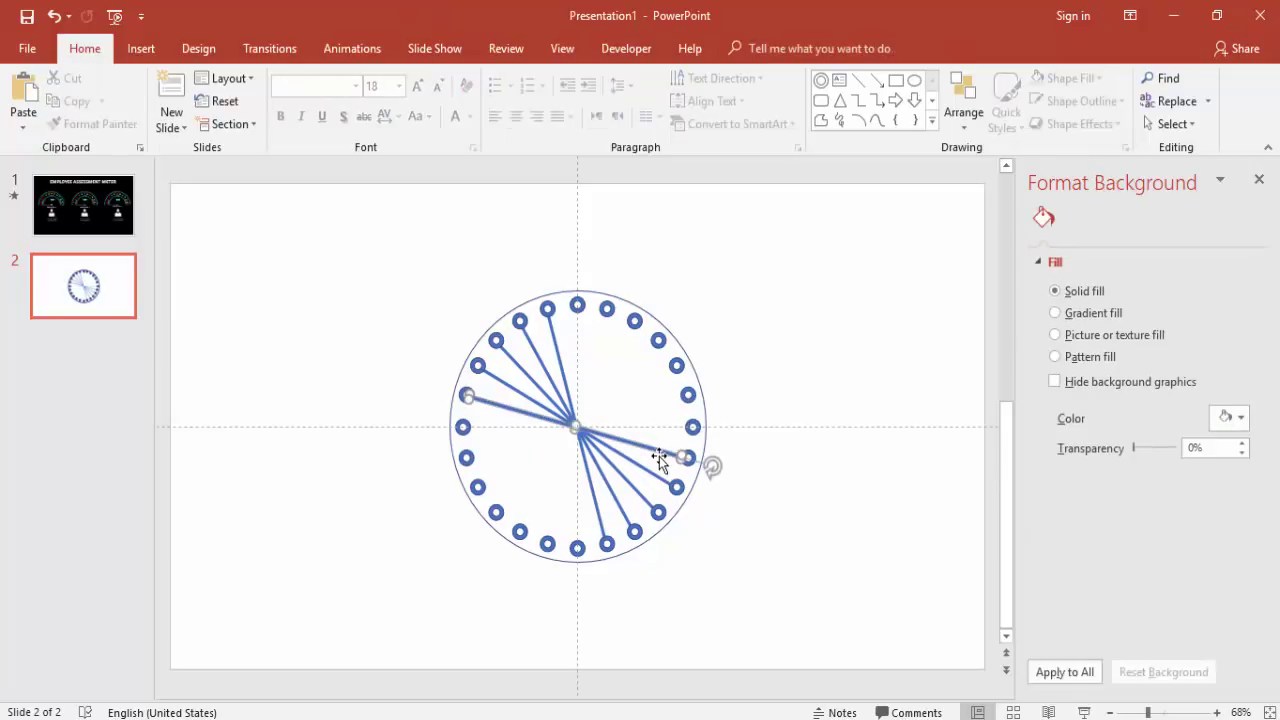
{"action": "key", "text": "Delete"}
{"action": "left_click", "coordinate": [646, 470]}
{"action": "key", "text": "Delete"}
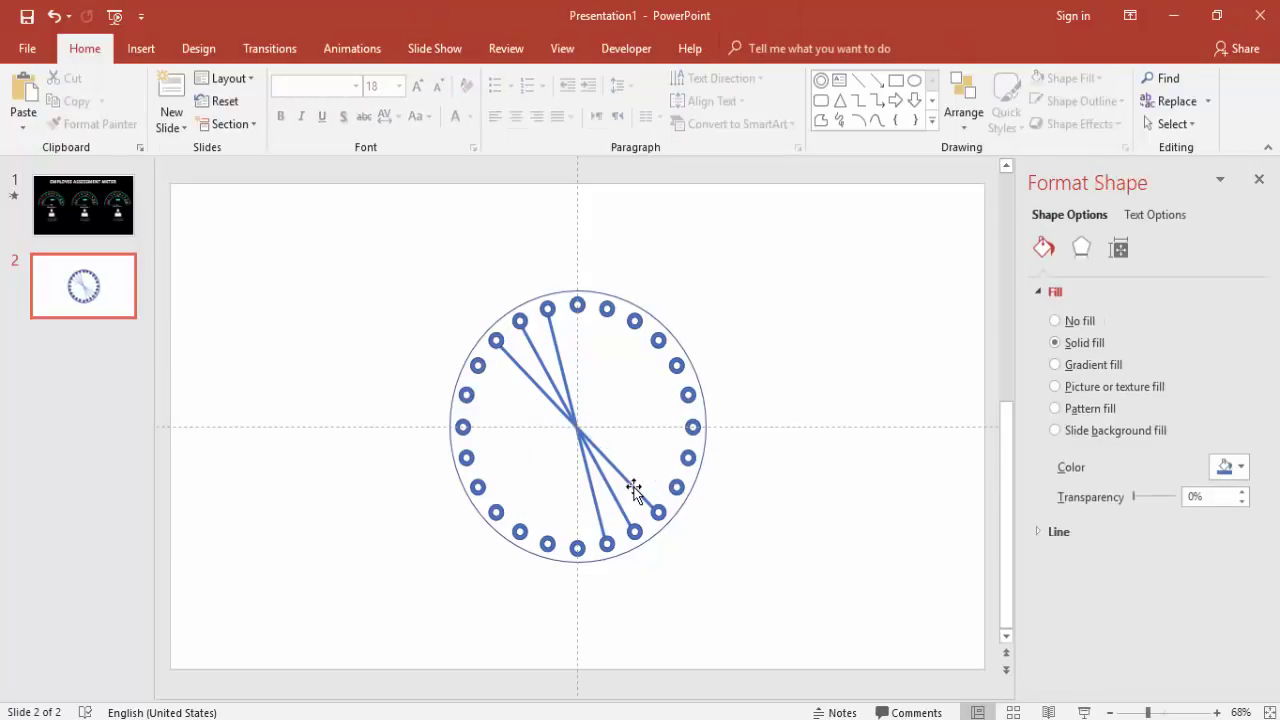
{"action": "left_click", "coordinate": [628, 492]}
{"action": "key", "text": "Delete"}
{"action": "left_click", "coordinate": [612, 490]}
{"action": "key", "text": "Delete"}
{"action": "left_click", "coordinate": [596, 502]}
{"action": "key", "text": "Delete"}
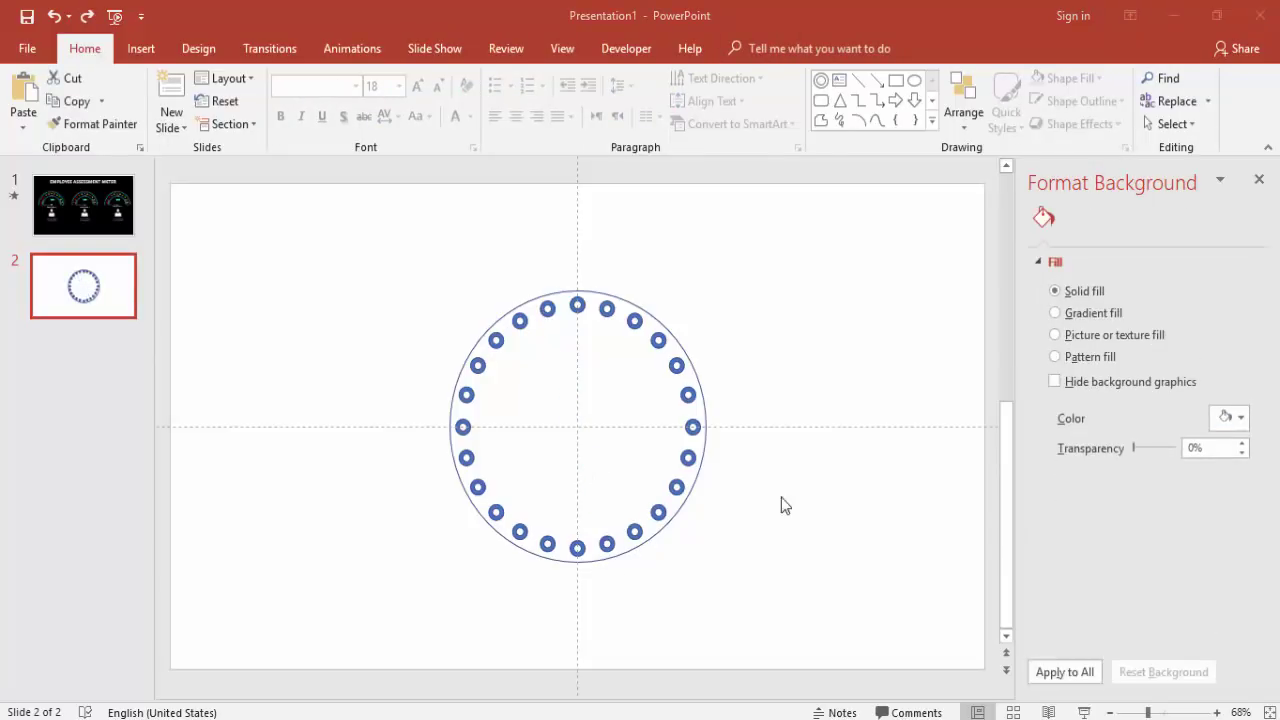
Step: Draw an oval inside the ring of dots and centre it horizontally and vertically
{"action": "left_click", "coordinate": [140, 47]}
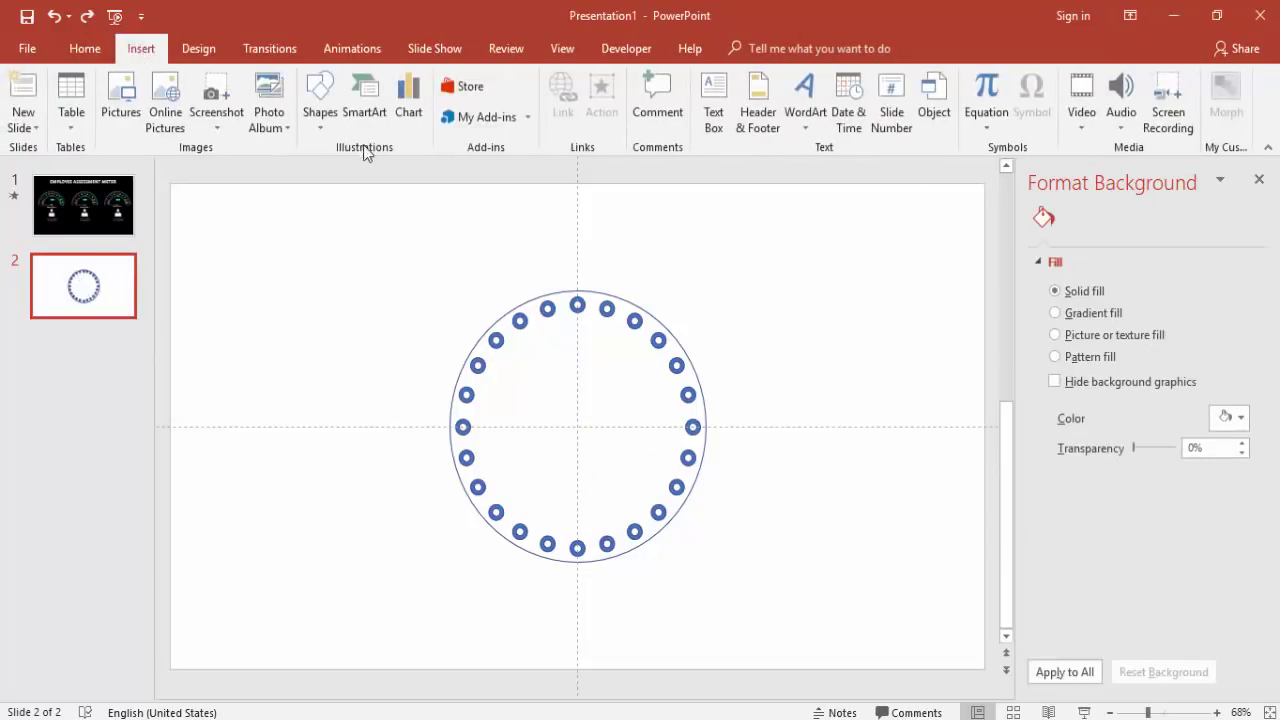
{"action": "left_click", "coordinate": [333, 133]}
{"action": "left_click", "coordinate": [396, 175]}
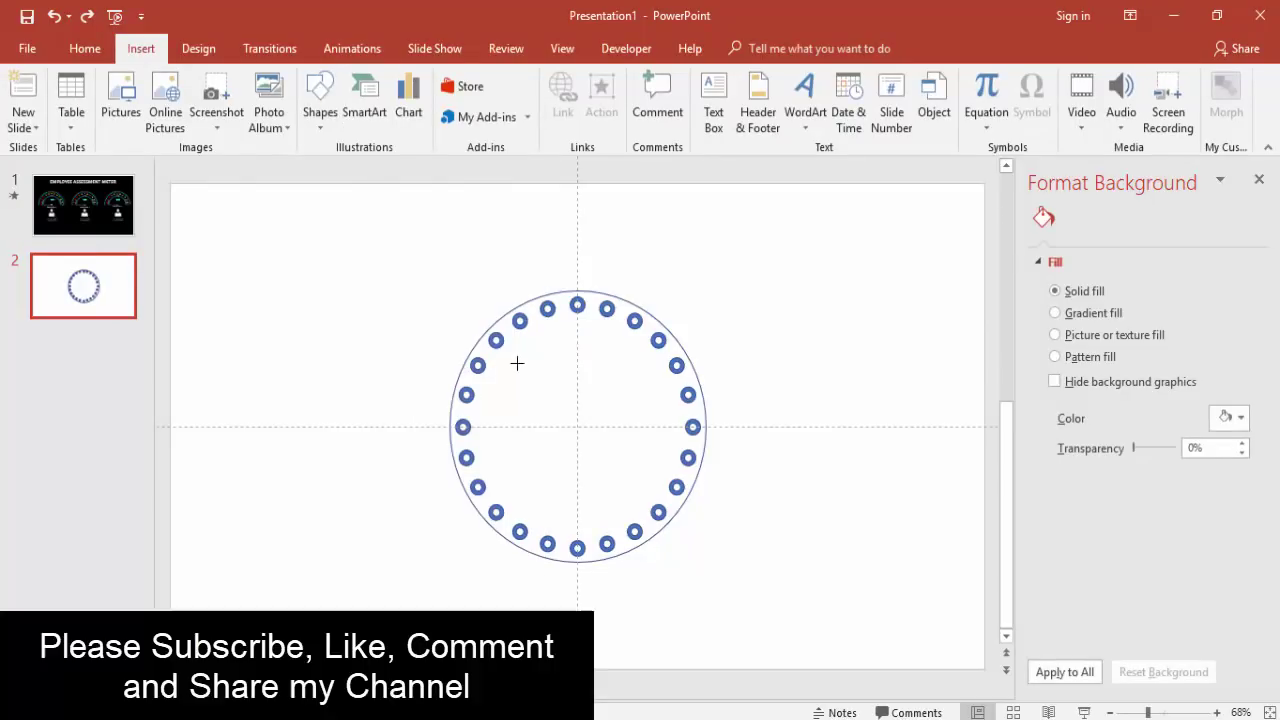
{"action": "left_click_drag", "start_coordinate": [517, 364], "coordinate": [657, 517]}
{"action": "left_click", "coordinate": [960, 79]}
{"action": "left_click", "coordinate": [975, 126]}
{"action": "left_click", "coordinate": [979, 80]}
{"action": "left_click", "coordinate": [1029, 204]}
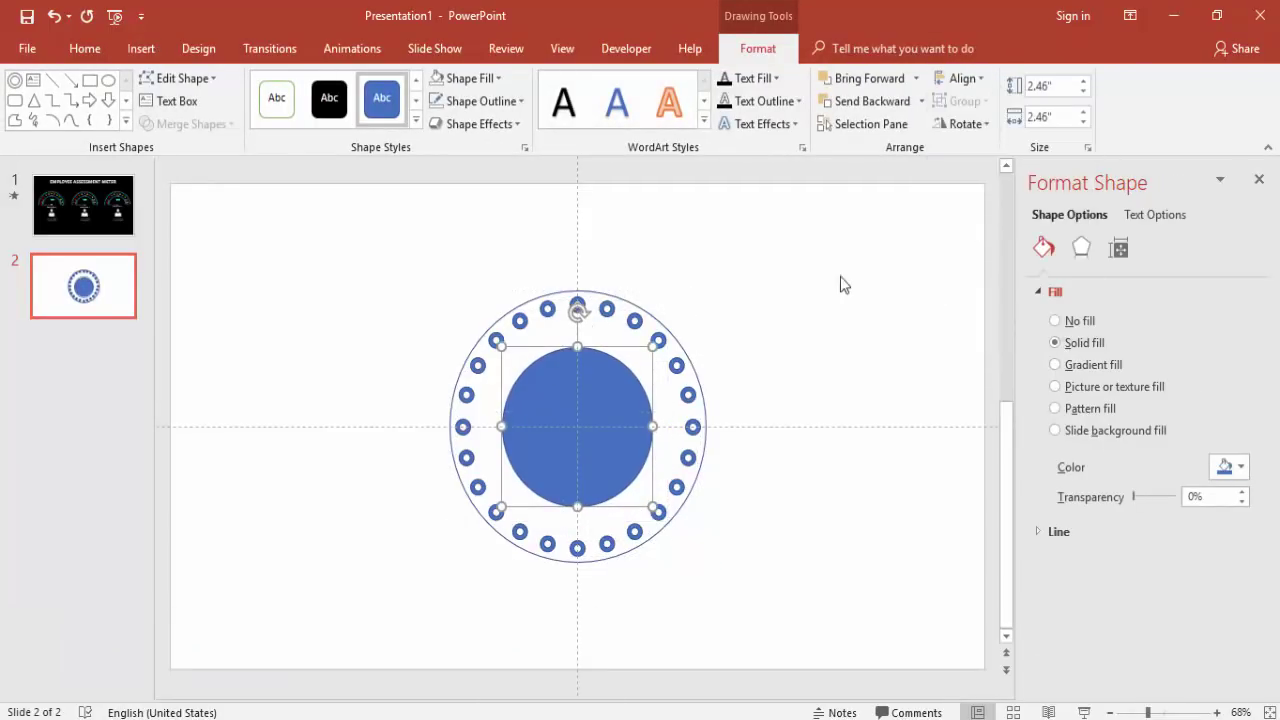
Step: Set the blue circle's outline to No Outline
{"action": "left_click", "coordinate": [797, 300]}
{"action": "left_click", "coordinate": [563, 391]}
{"action": "left_click", "coordinate": [459, 110]}
{"action": "left_click", "coordinate": [500, 275]}
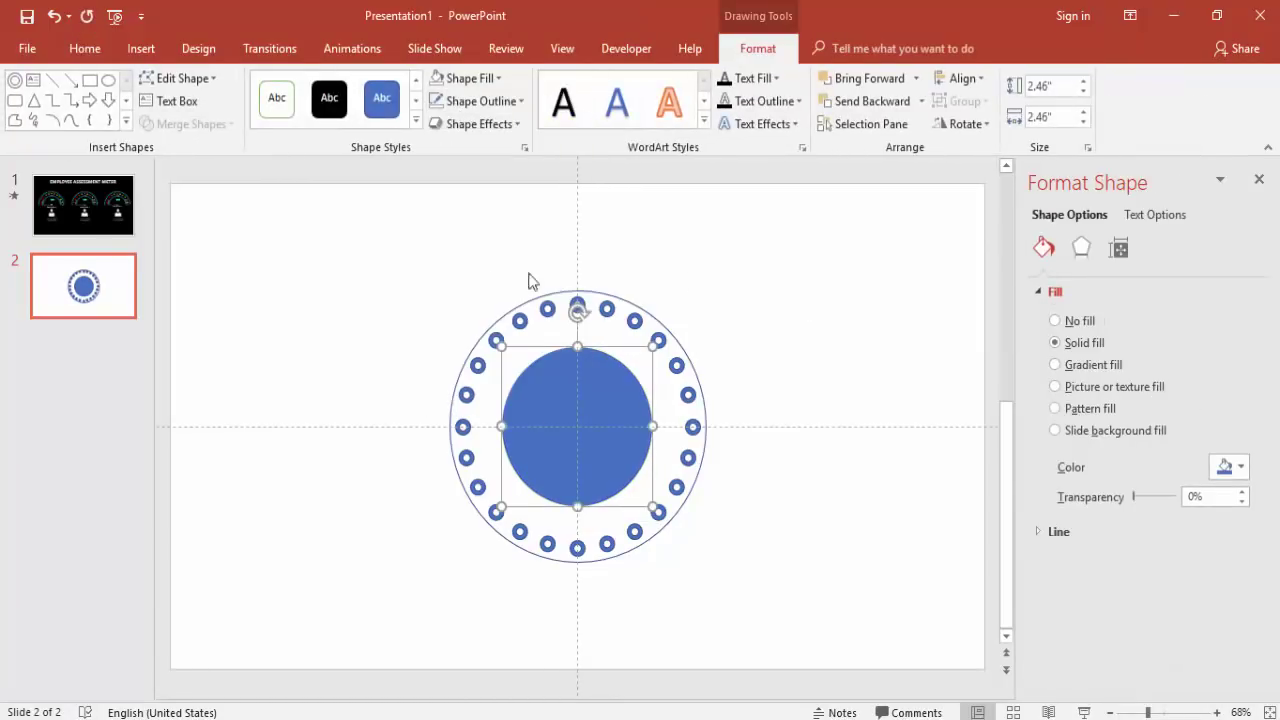
{"action": "left_click", "coordinate": [769, 274]}
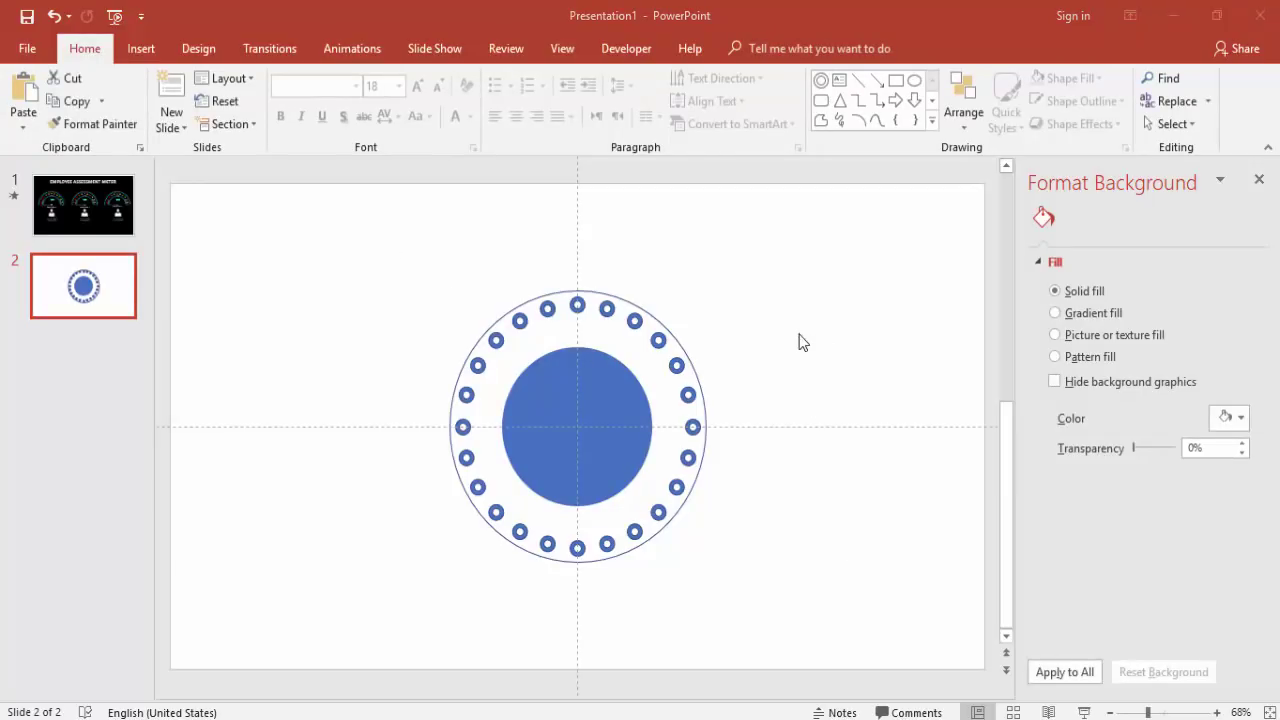
Step: Set the slide background fill colour to Black
{"action": "left_click", "coordinate": [1241, 418]}
{"action": "left_click", "coordinate": [1142, 484]}
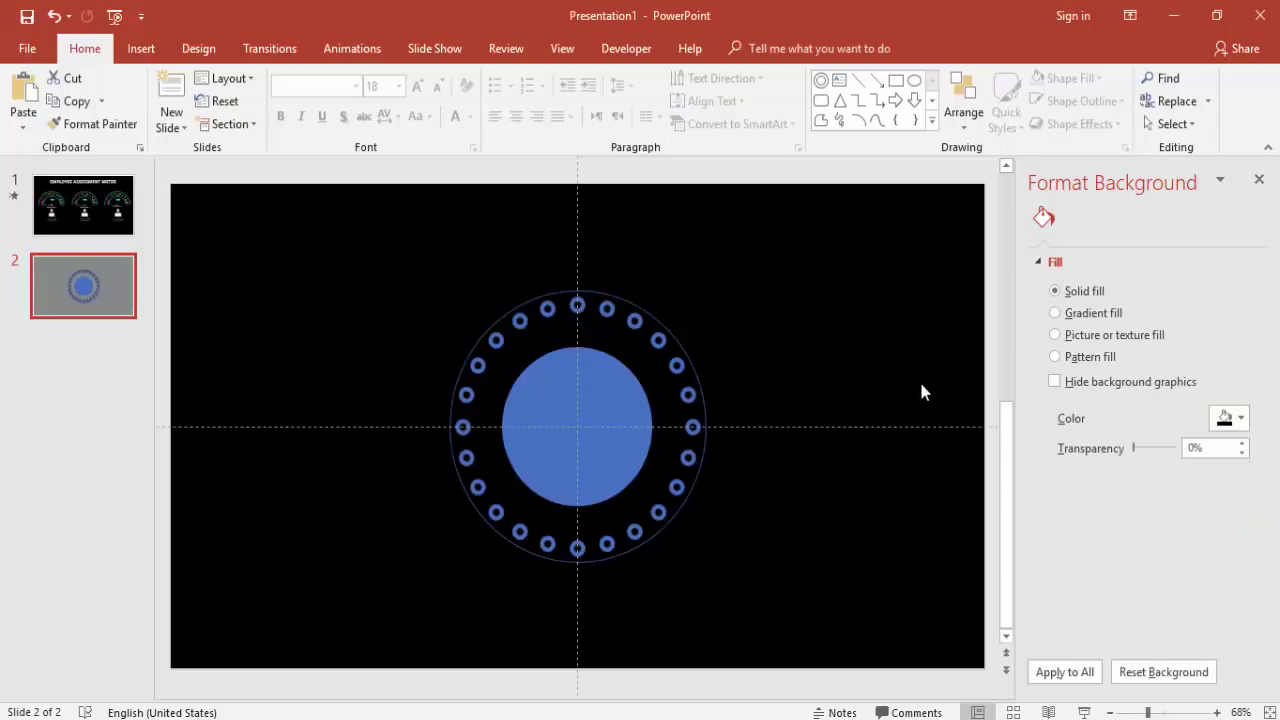
{"action": "left_click", "coordinate": [535, 300]}
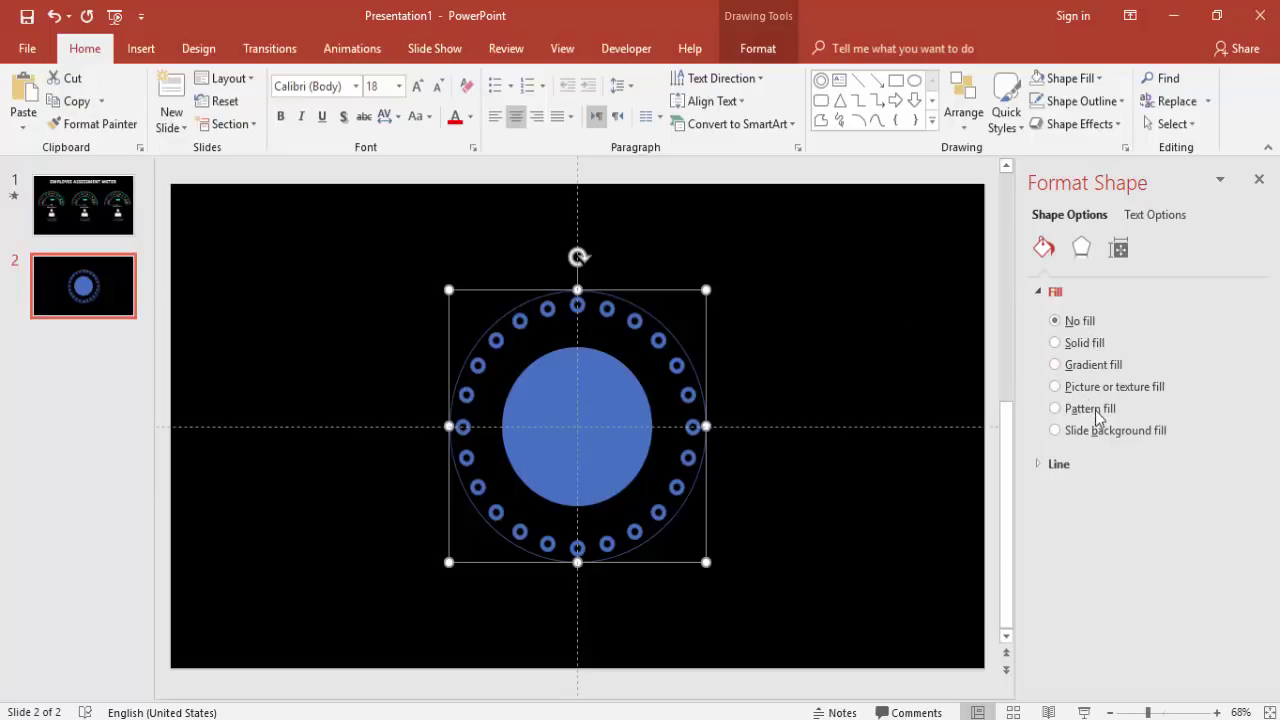
Step: Set the outer circle's line colour to a cyan-green from the Standard colours palette
{"action": "left_click", "coordinate": [1040, 466]}
{"action": "left_click", "coordinate": [1242, 576]}
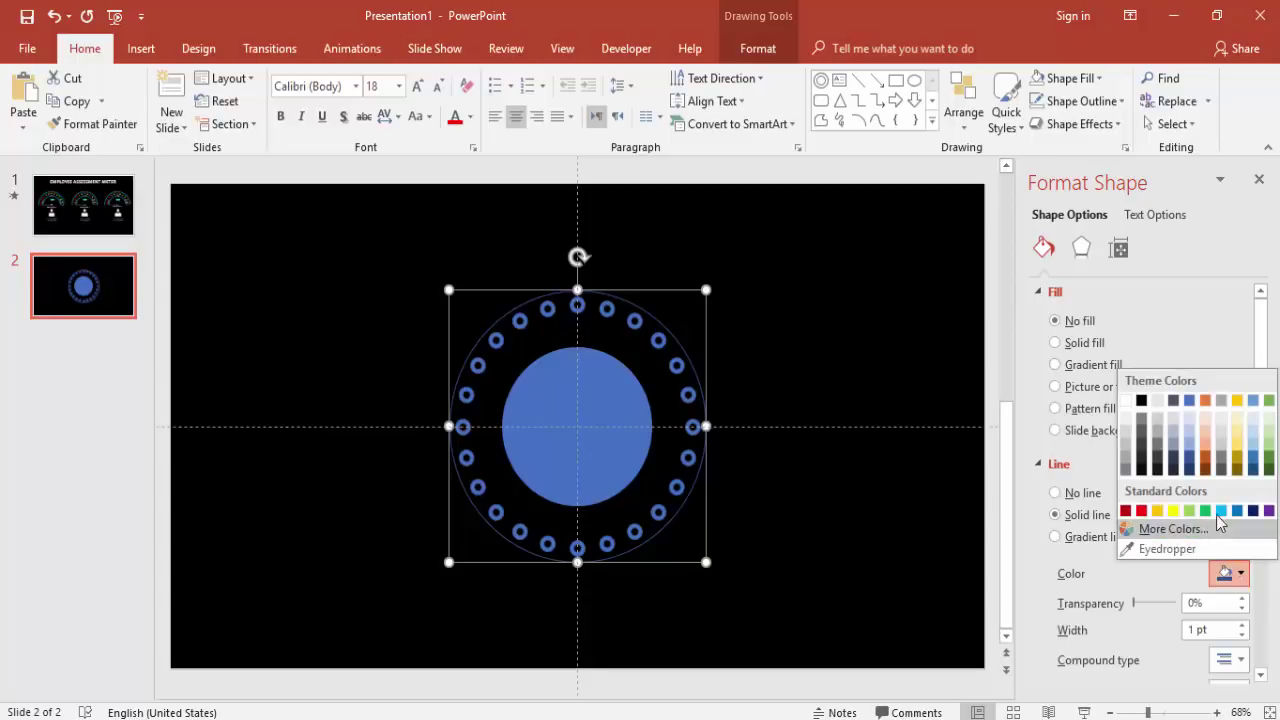
{"action": "left_click", "coordinate": [1170, 531]}
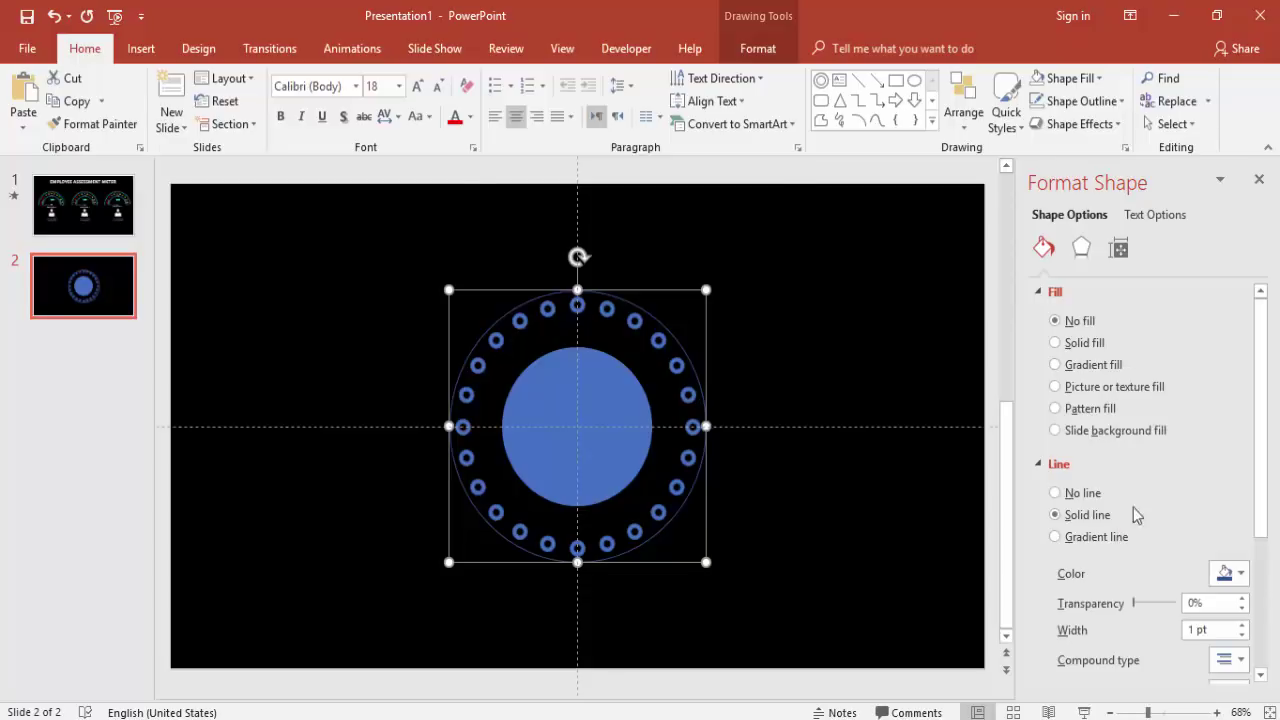
{"action": "left_click", "coordinate": [525, 197]}
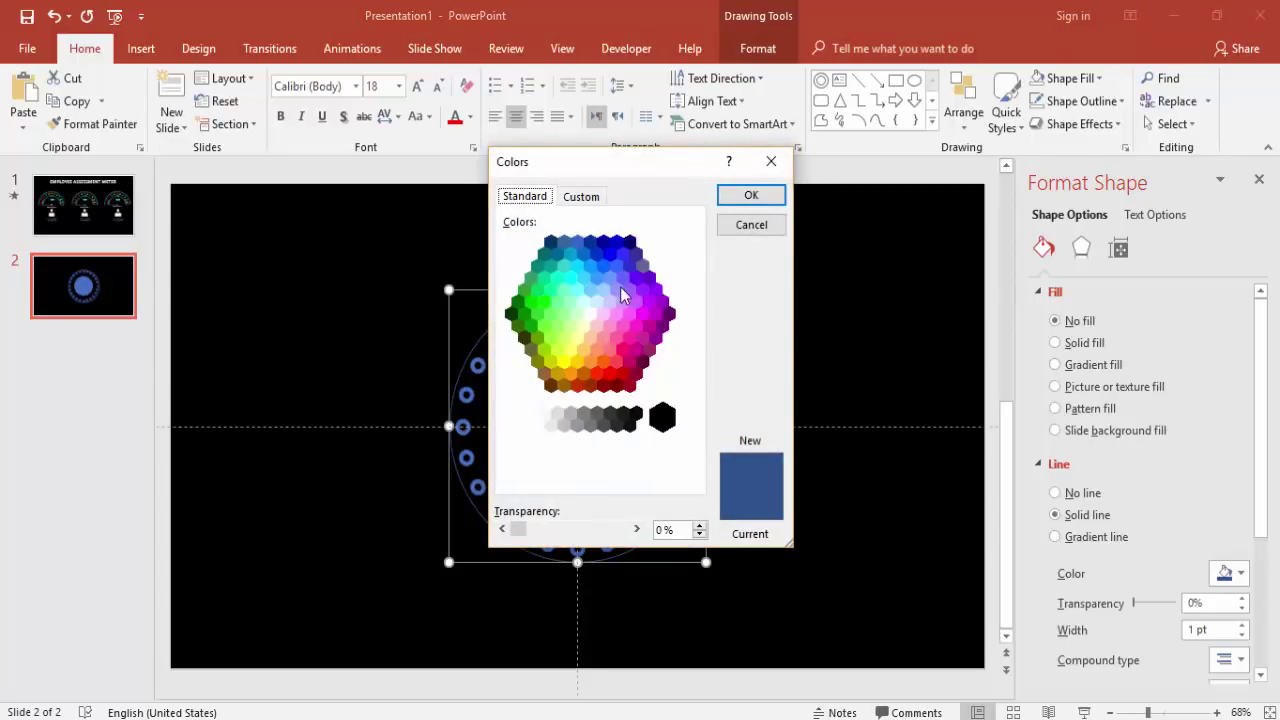
{"action": "left_click", "coordinate": [570, 278]}
{"action": "left_click", "coordinate": [742, 194]}
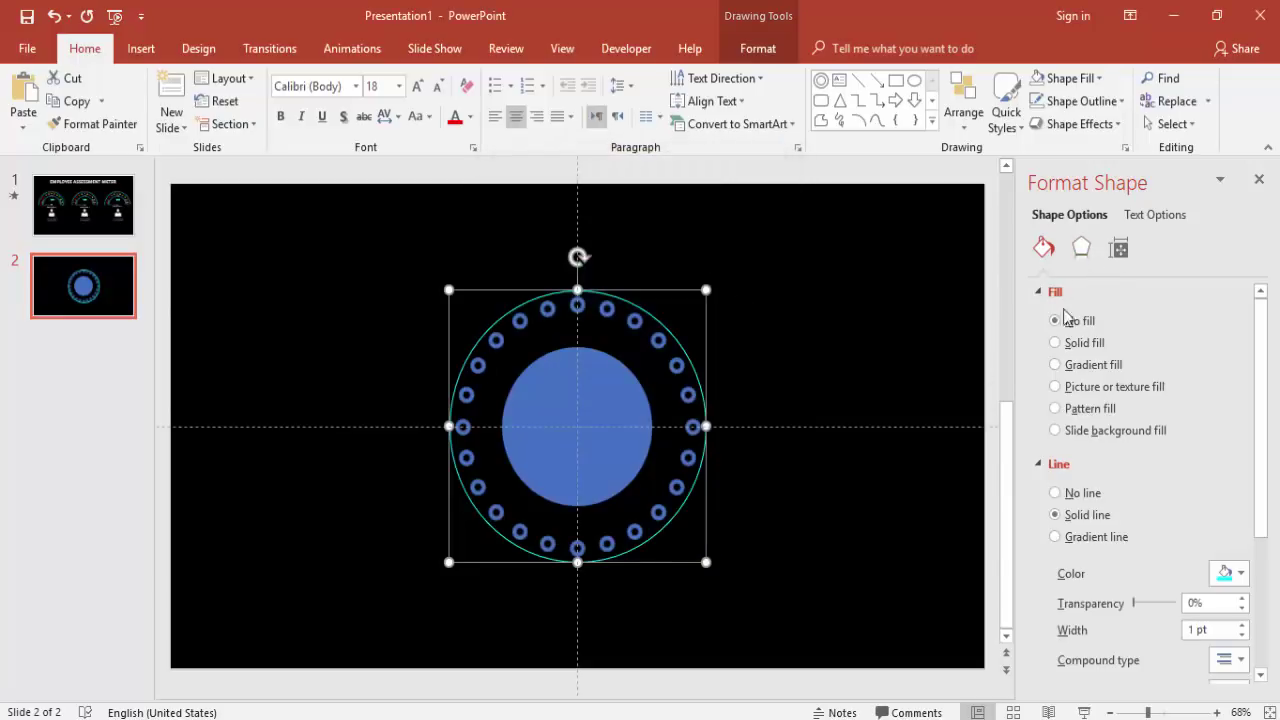
{"action": "scroll", "coordinate": [1105, 505], "scroll_direction": "down", "scroll_amount": 5}
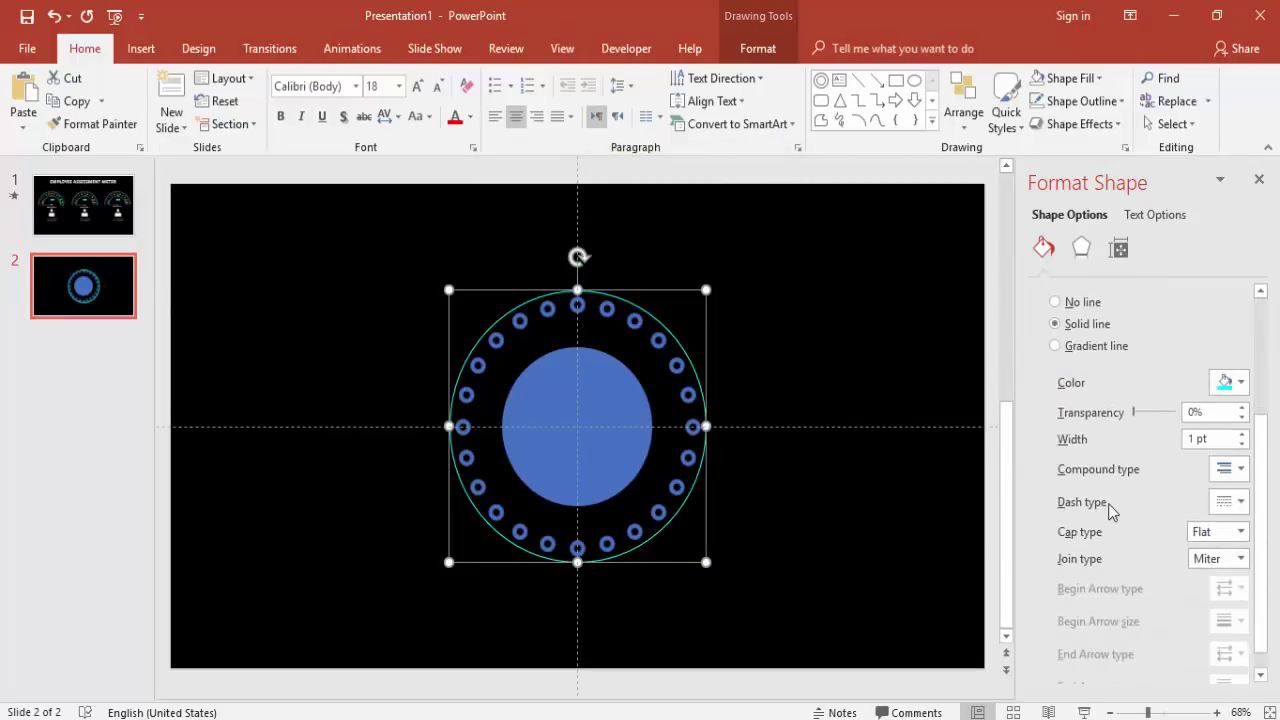
{"action": "scroll", "coordinate": [1113, 497], "scroll_direction": "up", "scroll_amount": 5}
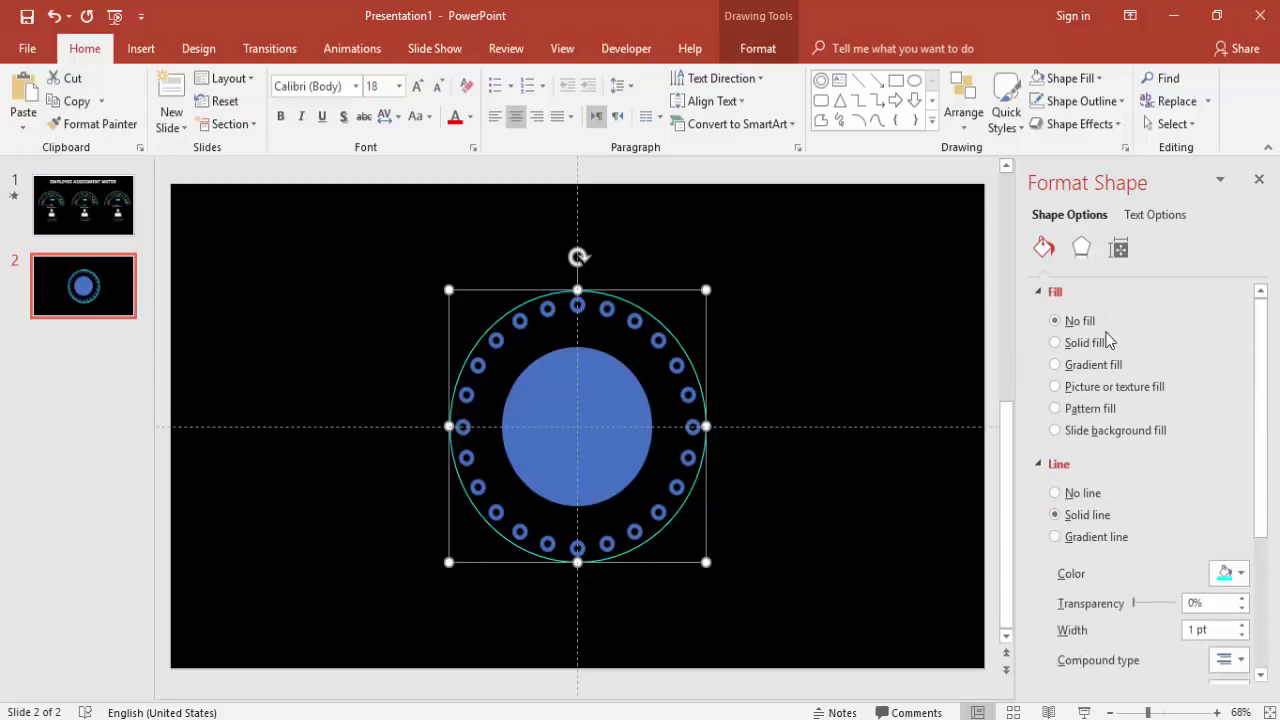
Step: Apply a glow preset (8 pt, 60% transparency) to the outer ring
{"action": "left_click", "coordinate": [1082, 250]}
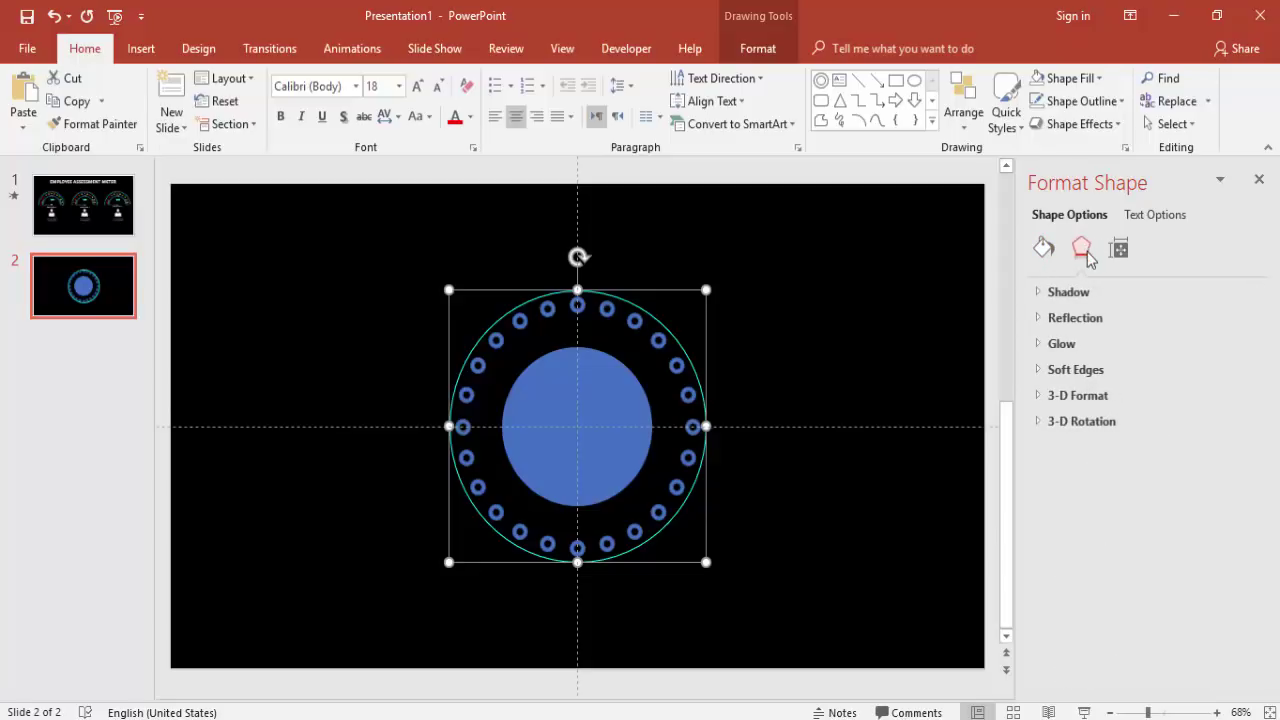
{"action": "left_click", "coordinate": [1040, 342]}
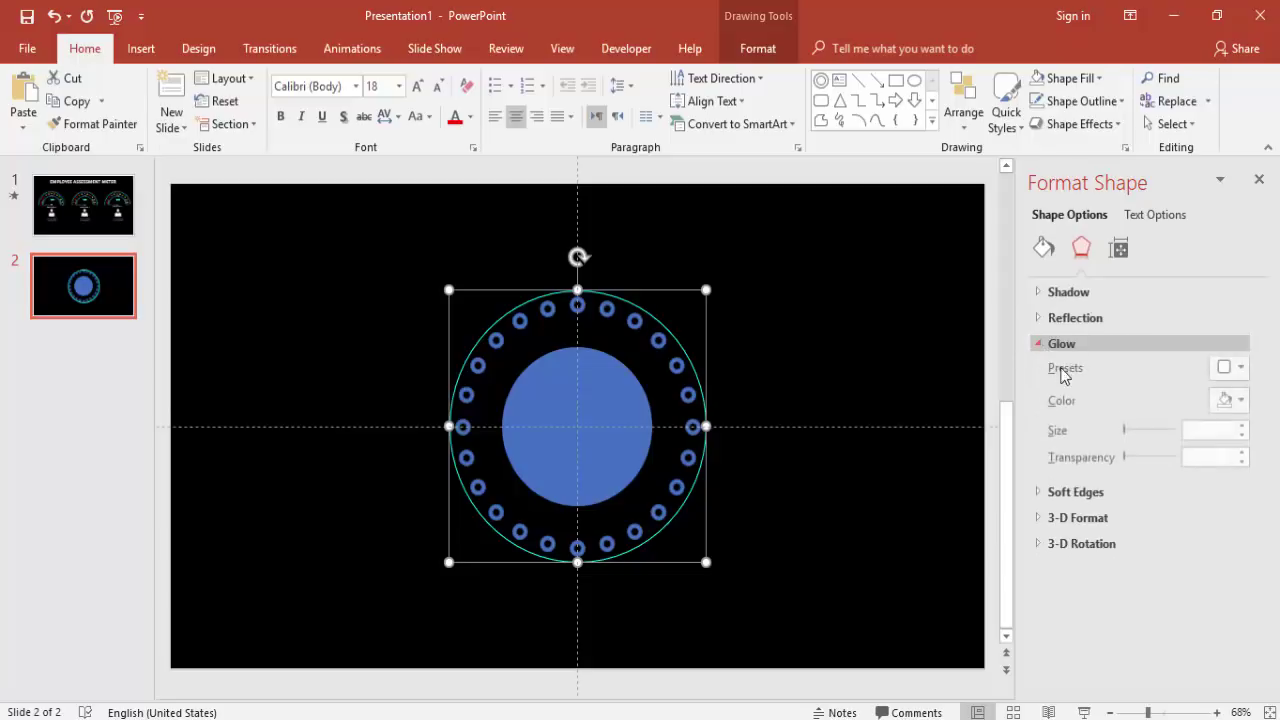
{"action": "left_click", "coordinate": [1240, 371]}
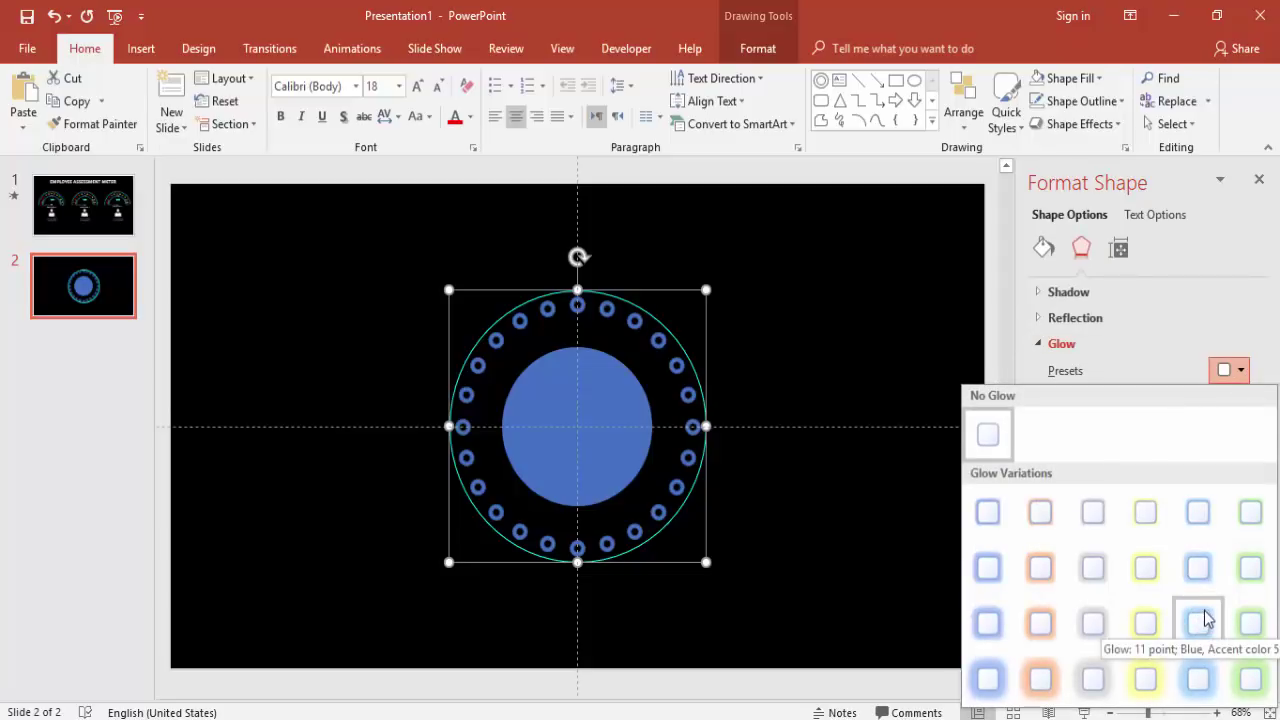
{"action": "left_click", "coordinate": [1203, 578]}
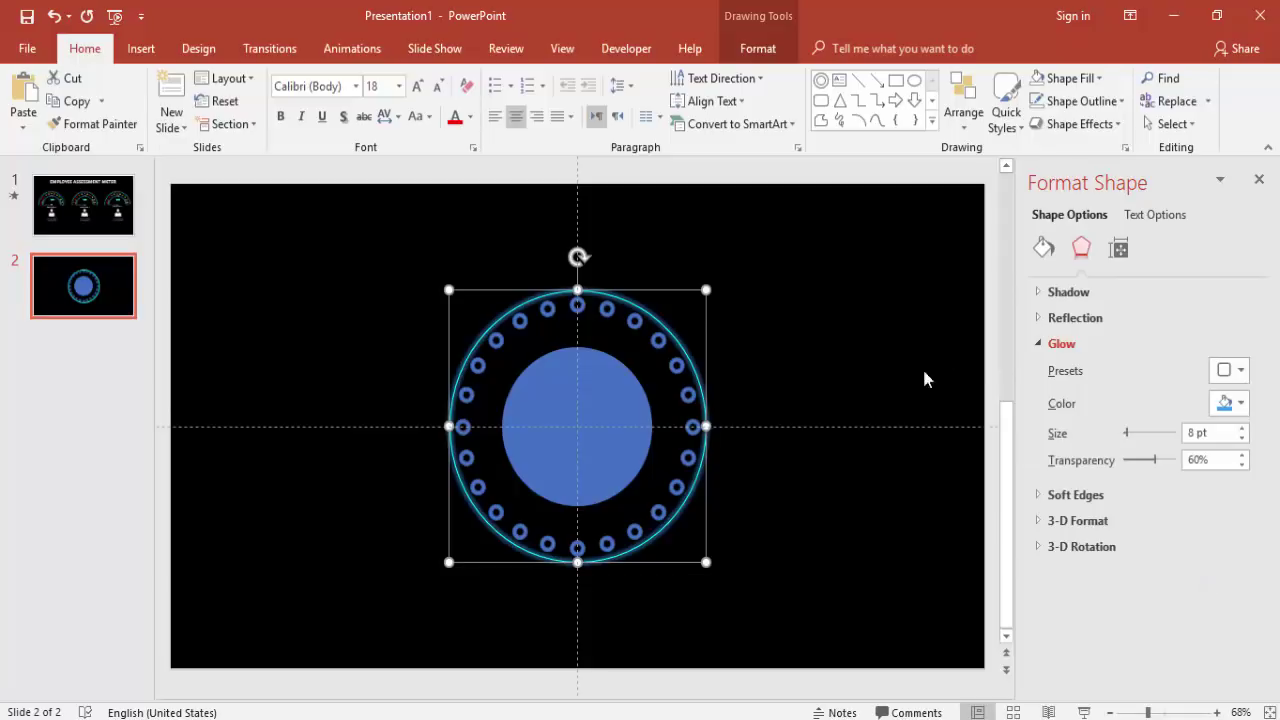
{"action": "left_click", "coordinate": [330, 278]}
Step: Remove the outlines from the small dots on the upper arc
{"action": "mouse_move", "coordinate": [306, 238]}
{"action": "left_mouse_down"}
{"action": "mouse_move", "coordinate": [866, 440]}
{"action": "mouse_move", "coordinate": [855, 405]}
{"action": "mouse_move", "coordinate": [873, 442]}
{"action": "mouse_move", "coordinate": [874, 533]}
{"action": "mouse_move", "coordinate": [906, 433]}
{"action": "left_mouse_up"}
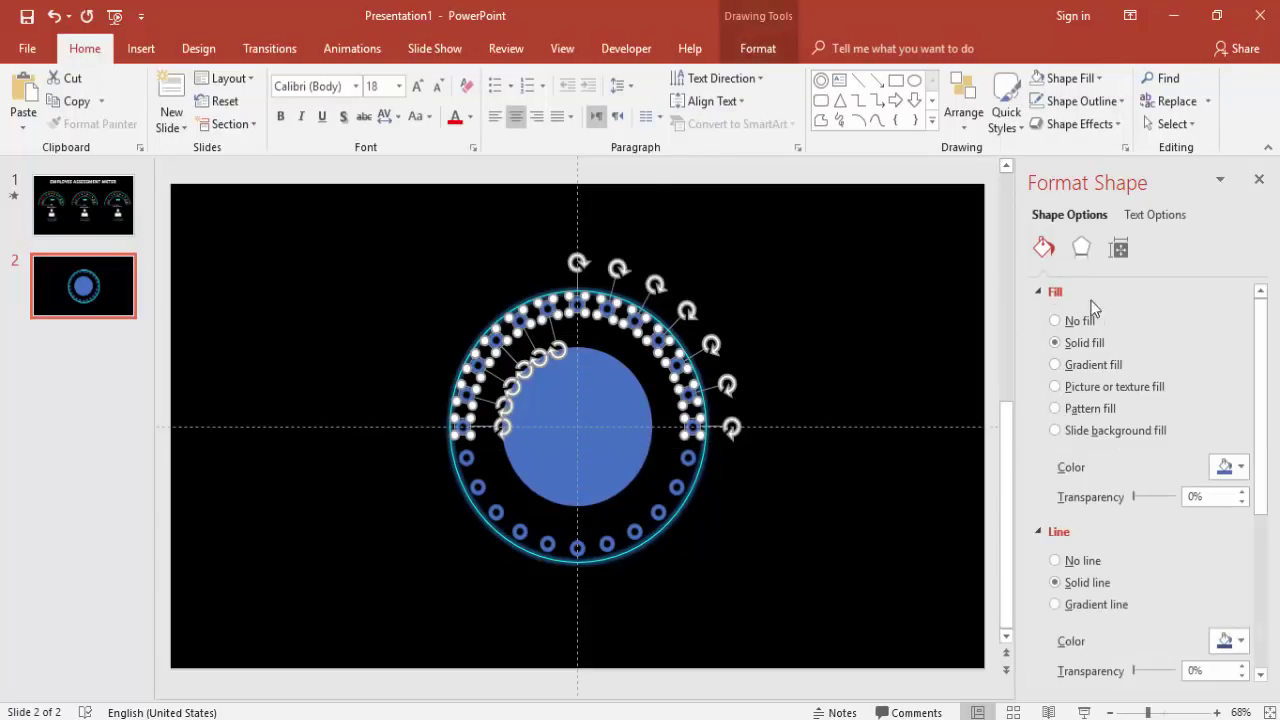
{"action": "left_click", "coordinate": [770, 46]}
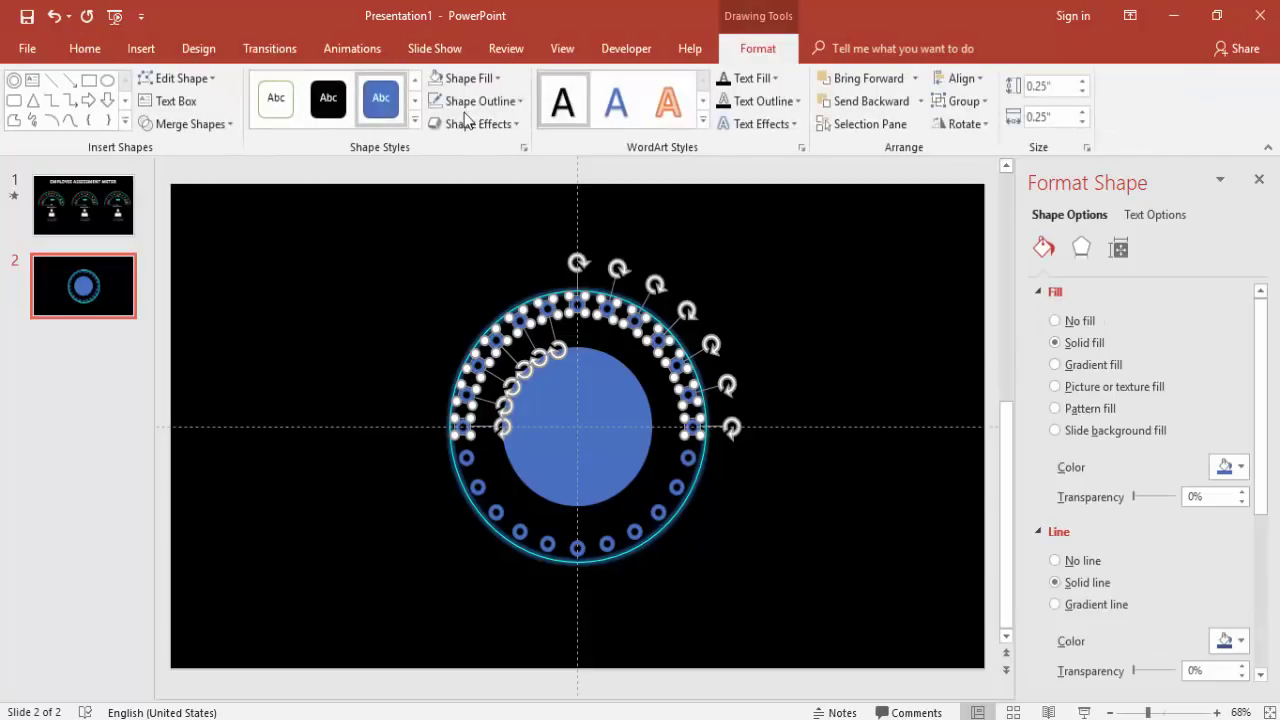
{"action": "left_click", "coordinate": [486, 100]}
{"action": "left_click", "coordinate": [487, 315]}
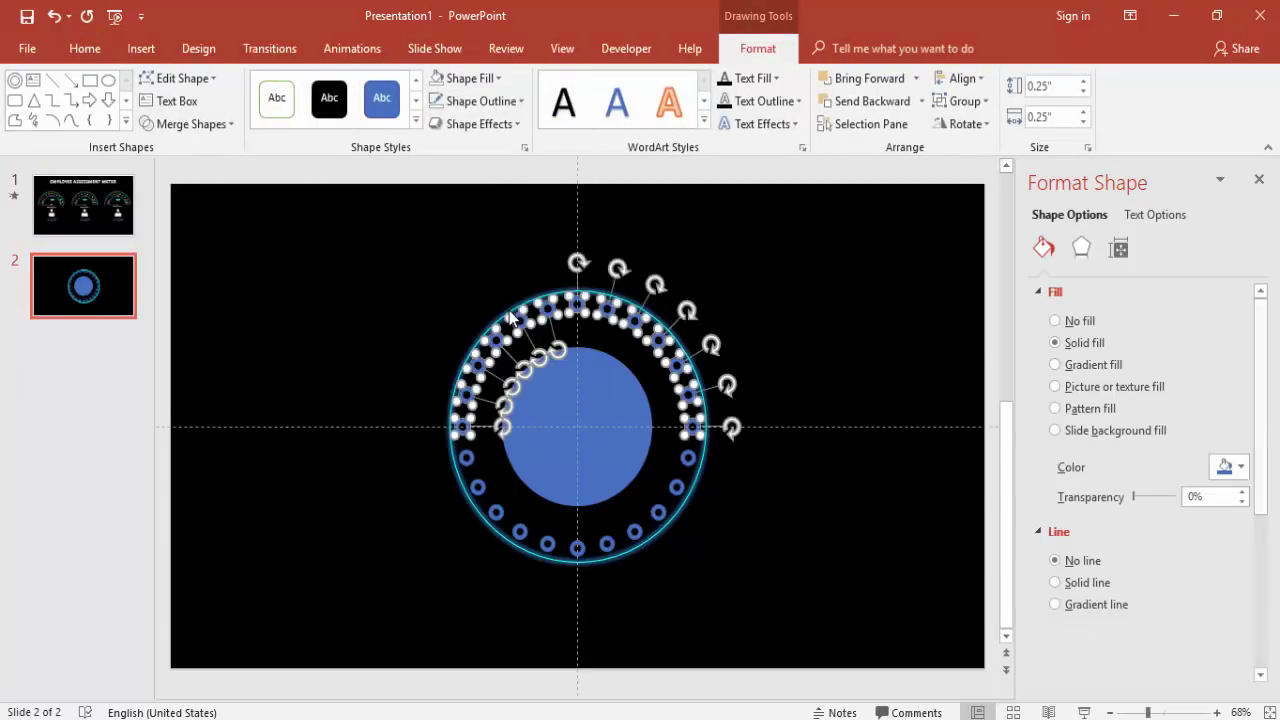
{"action": "left_click", "coordinate": [661, 229]}
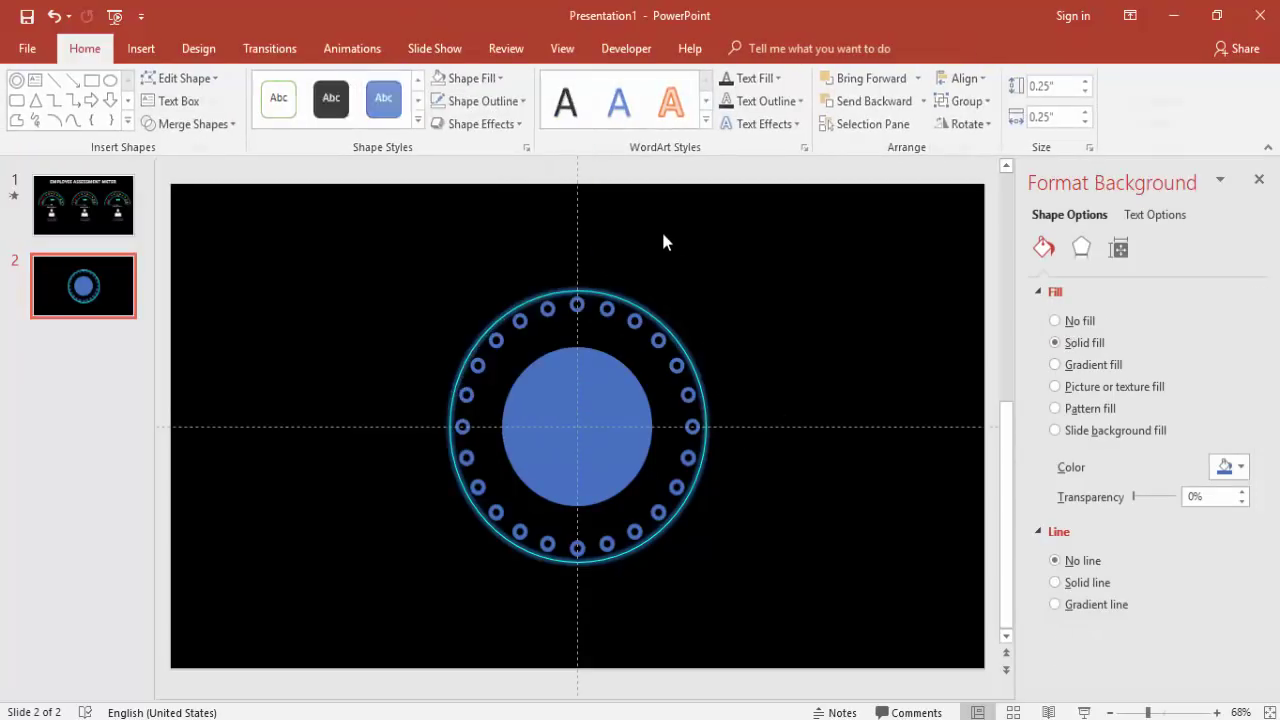
Step: Fill the four dots on the left arc red
{"action": "left_click_drag", "start_coordinate": [317, 288], "coordinate": [513, 446]}
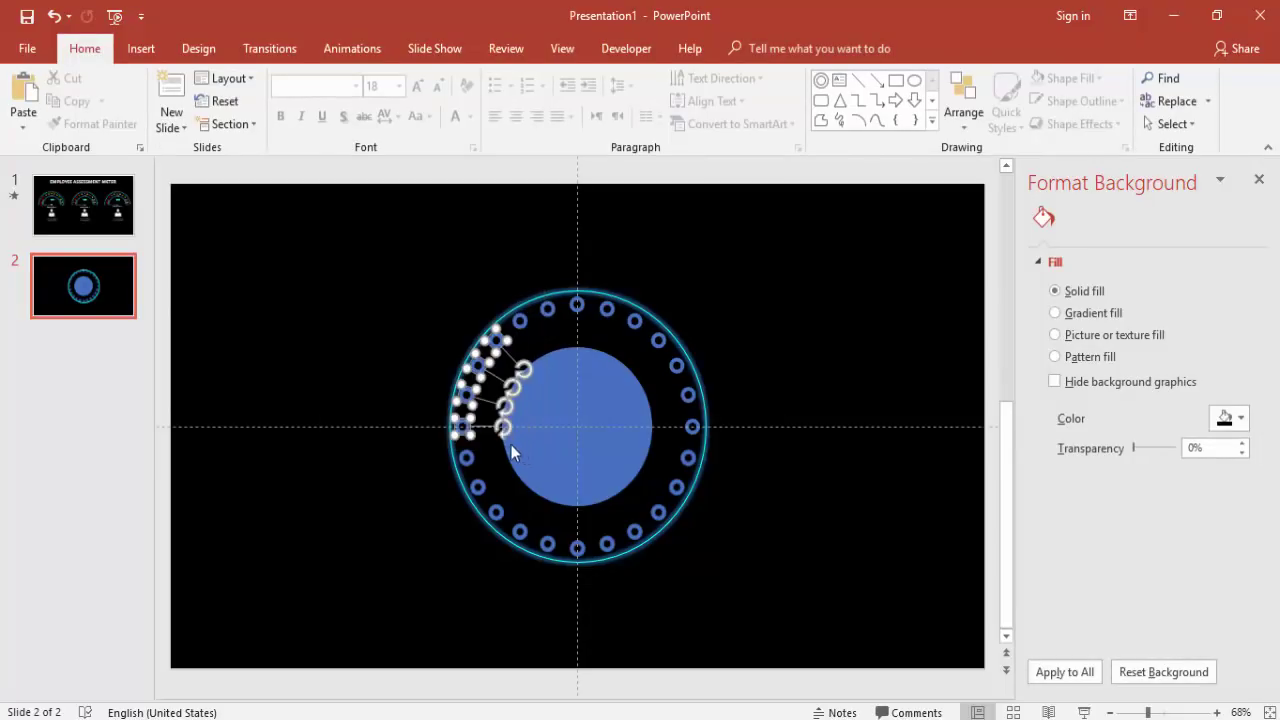
{"action": "left_click", "coordinate": [428, 384]}
{"action": "left_click", "coordinate": [460, 427]}
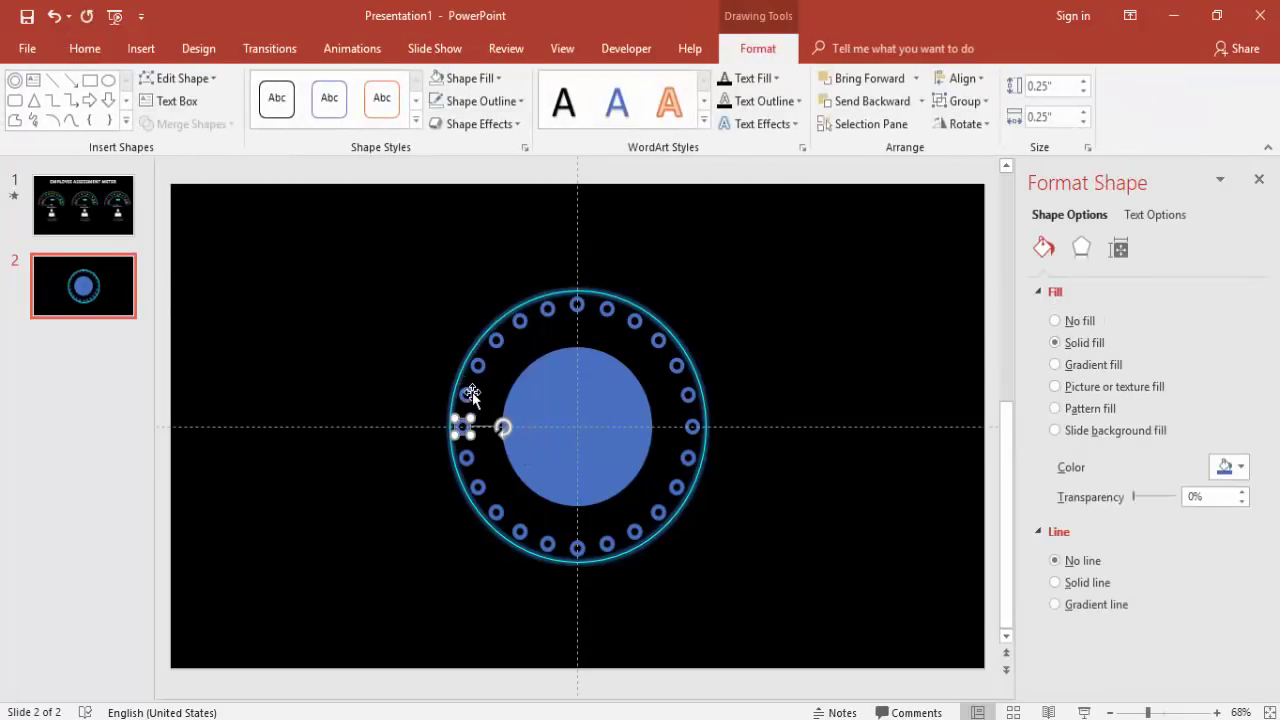
{"action": "left_click", "coordinate": [470, 393], "text": "shift"}
{"action": "left_click", "coordinate": [478, 366], "text": "shift"}
{"action": "left_click", "coordinate": [496, 340], "text": "shift"}
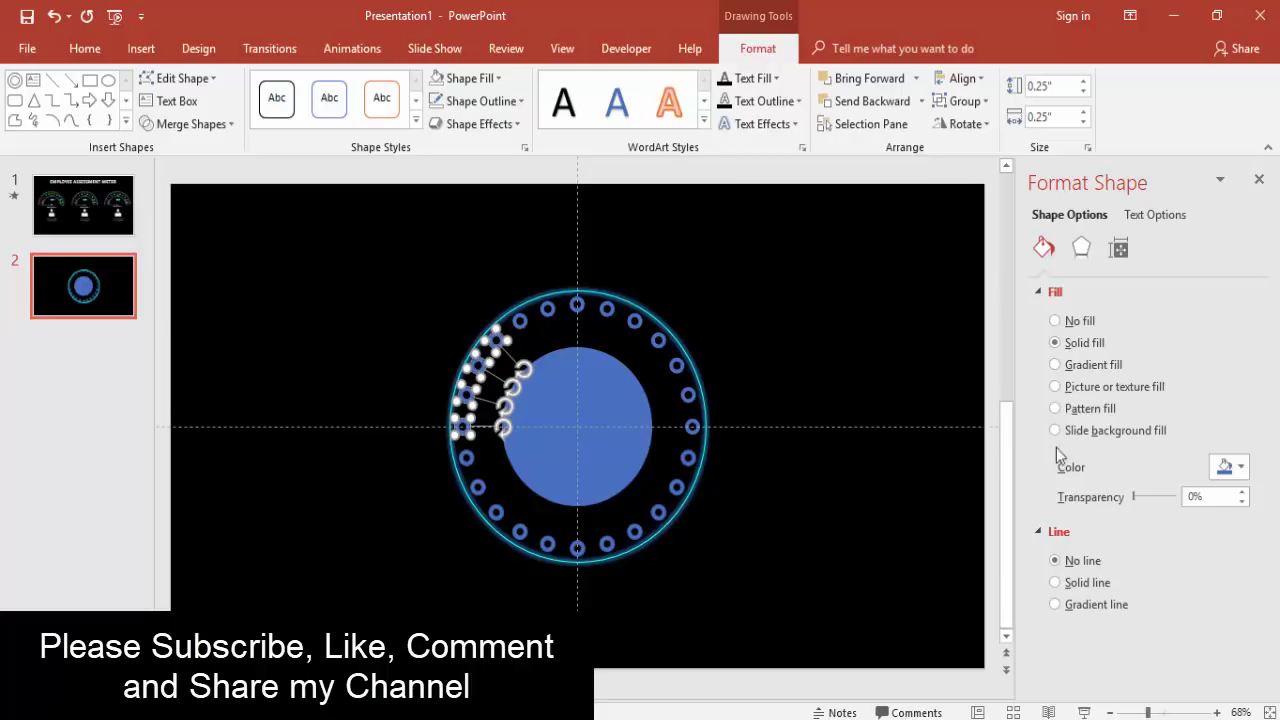
{"action": "left_click", "coordinate": [1228, 466]}
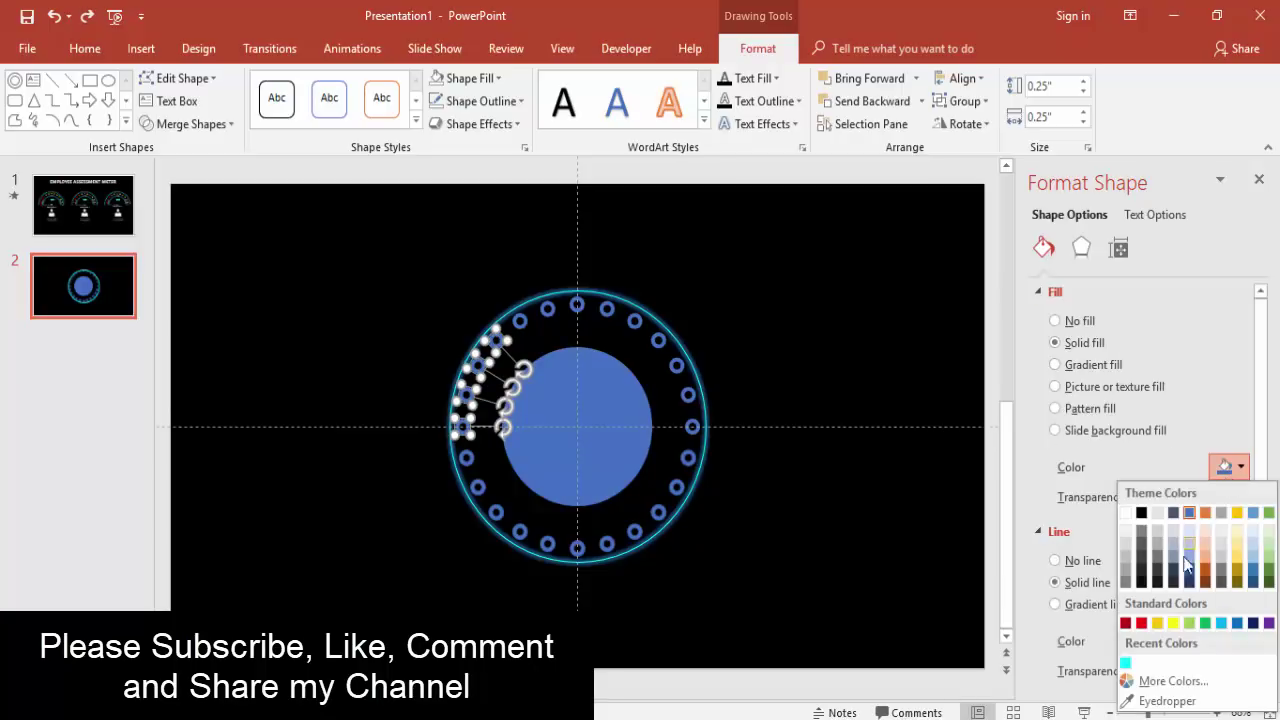
{"action": "left_click", "coordinate": [1141, 623]}
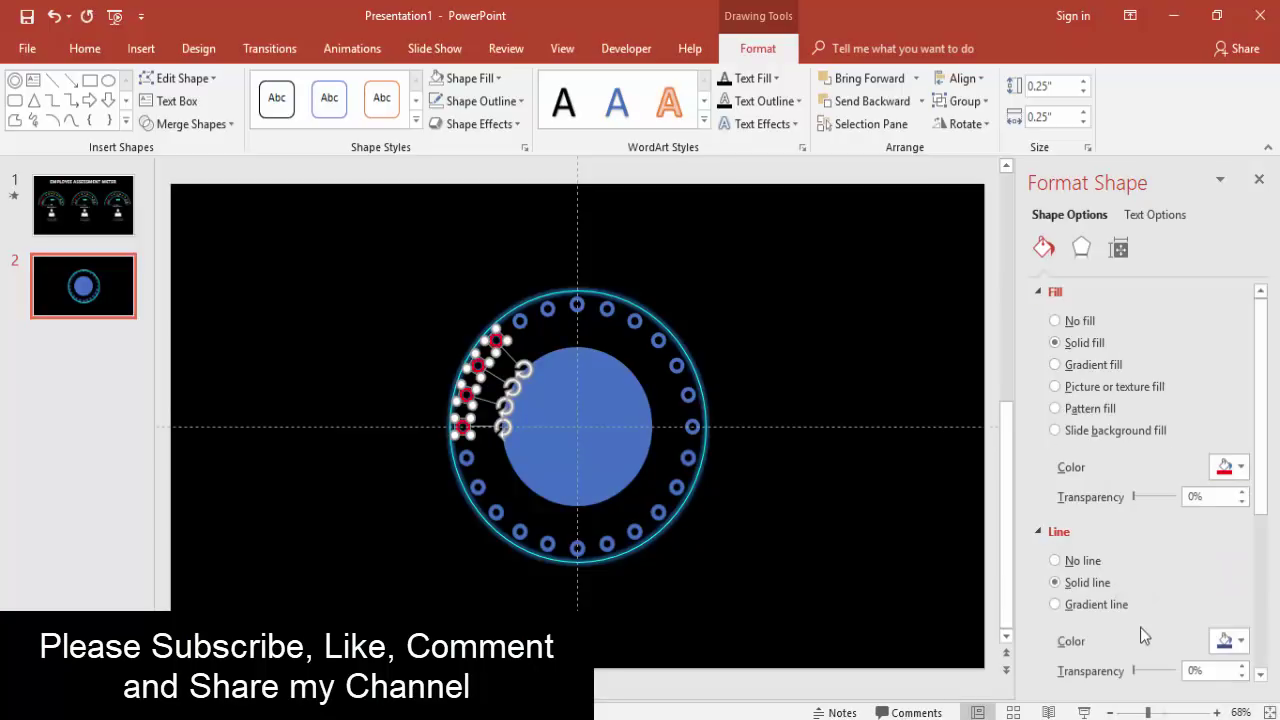
Step: Give the red dots an 11 pt glow preset at 60% transparency
{"action": "left_click", "coordinate": [1081, 248]}
{"action": "left_click", "coordinate": [1236, 371]}
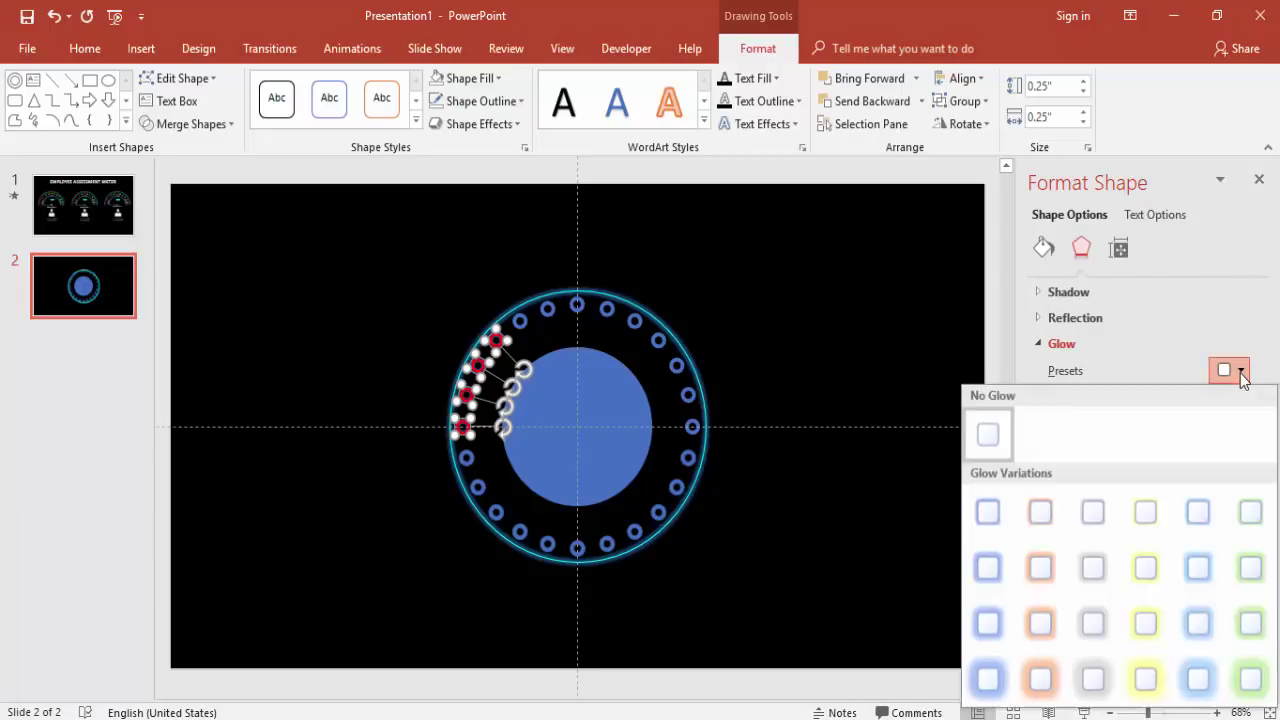
{"action": "left_click", "coordinate": [1047, 631]}
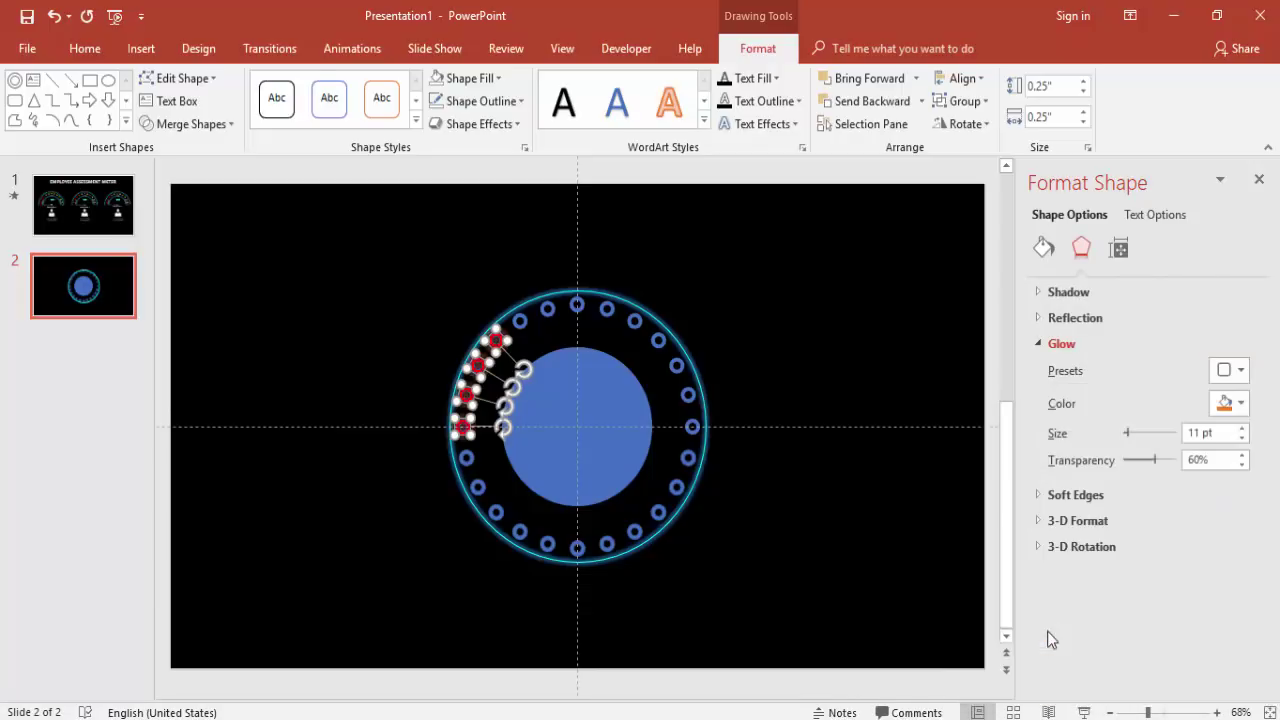
{"action": "left_click", "coordinate": [759, 418]}
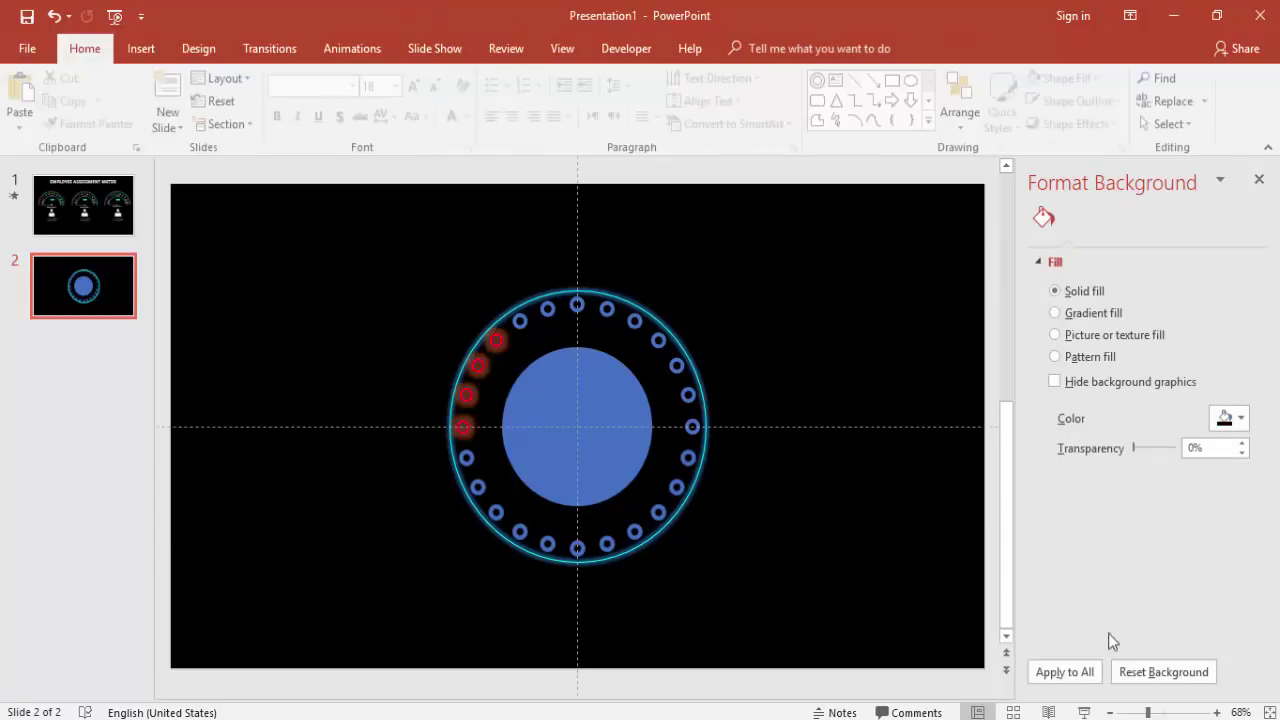
{"action": "left_click", "coordinate": [521, 321]}
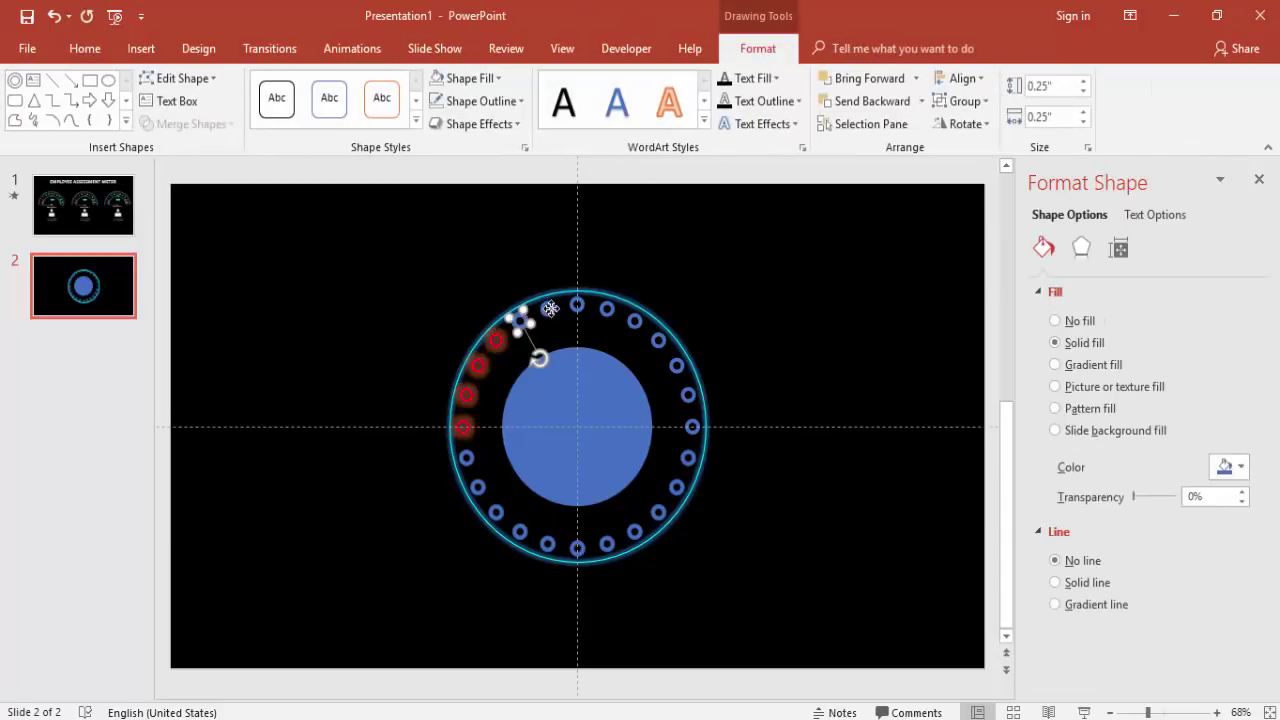
Step: Fill the dots across the top of the ring yellow and add a yellow glow
{"action": "left_click", "coordinate": [548, 309], "text": "shift"}
{"action": "left_click", "coordinate": [577, 304], "text": "shift"}
{"action": "left_click", "coordinate": [607, 308], "text": "shift"}
{"action": "left_click", "coordinate": [634, 320], "text": "shift"}
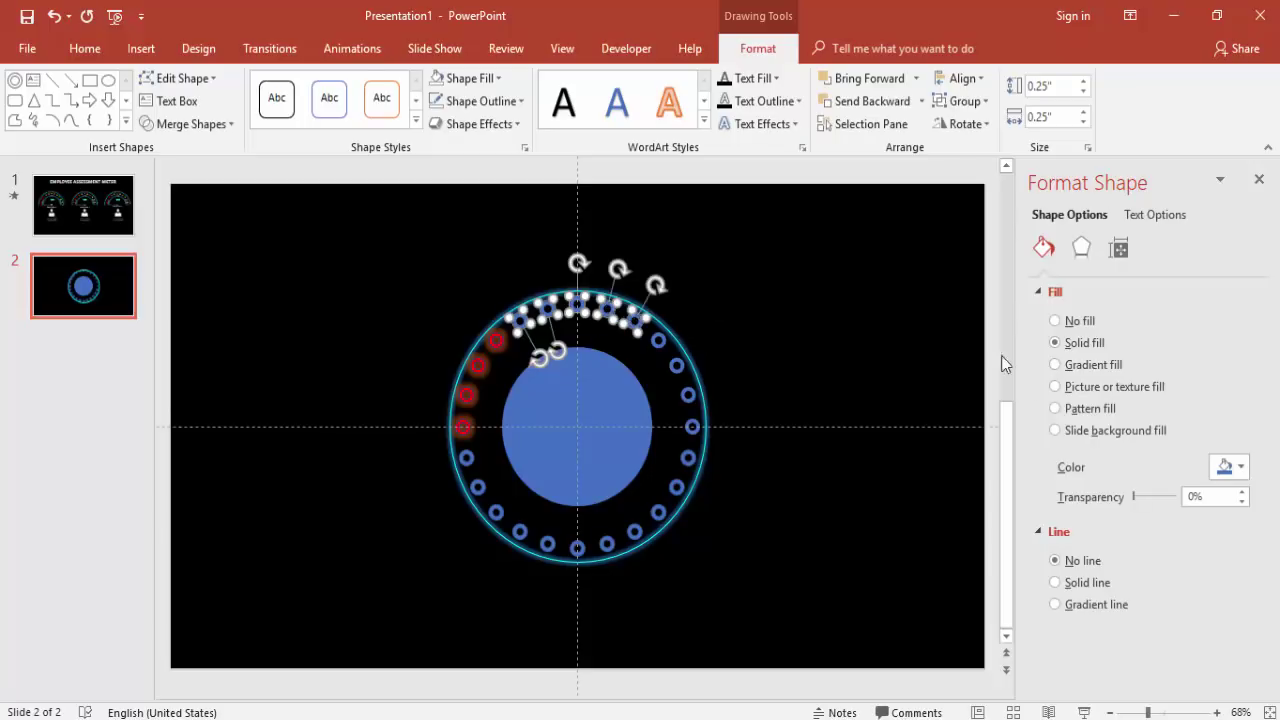
{"action": "left_click", "coordinate": [1218, 468]}
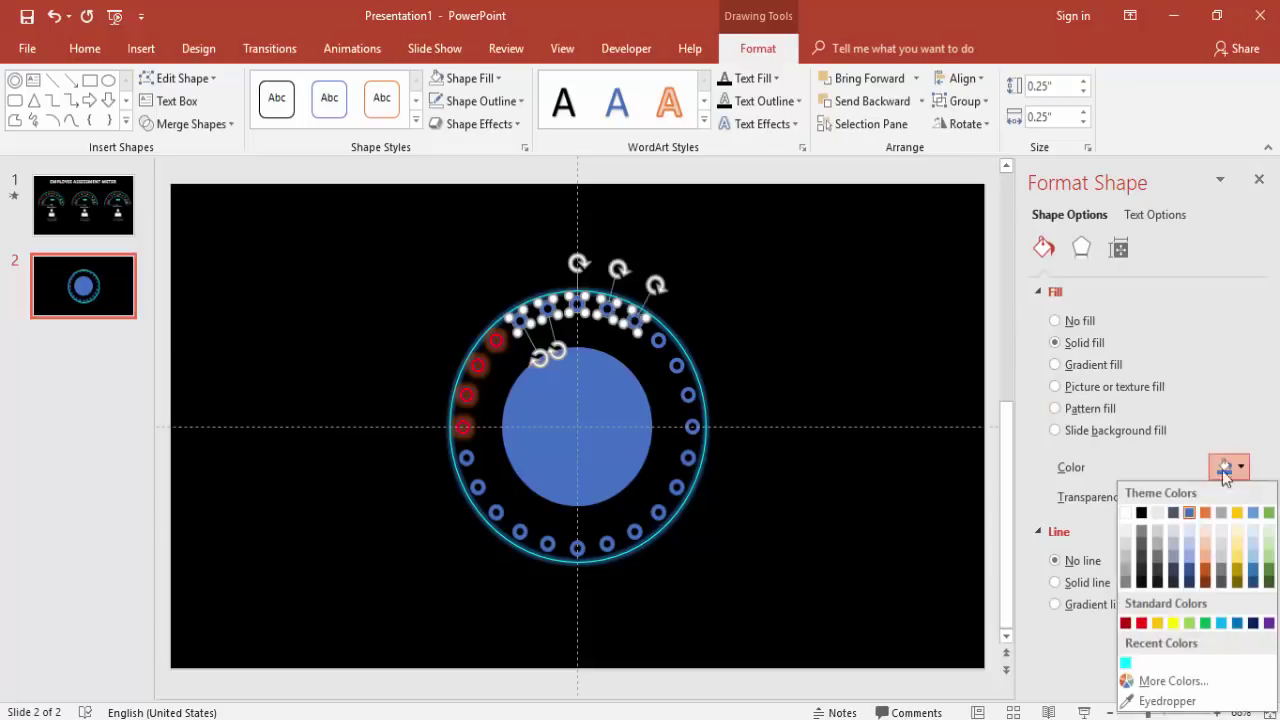
{"action": "left_click", "coordinate": [1160, 623]}
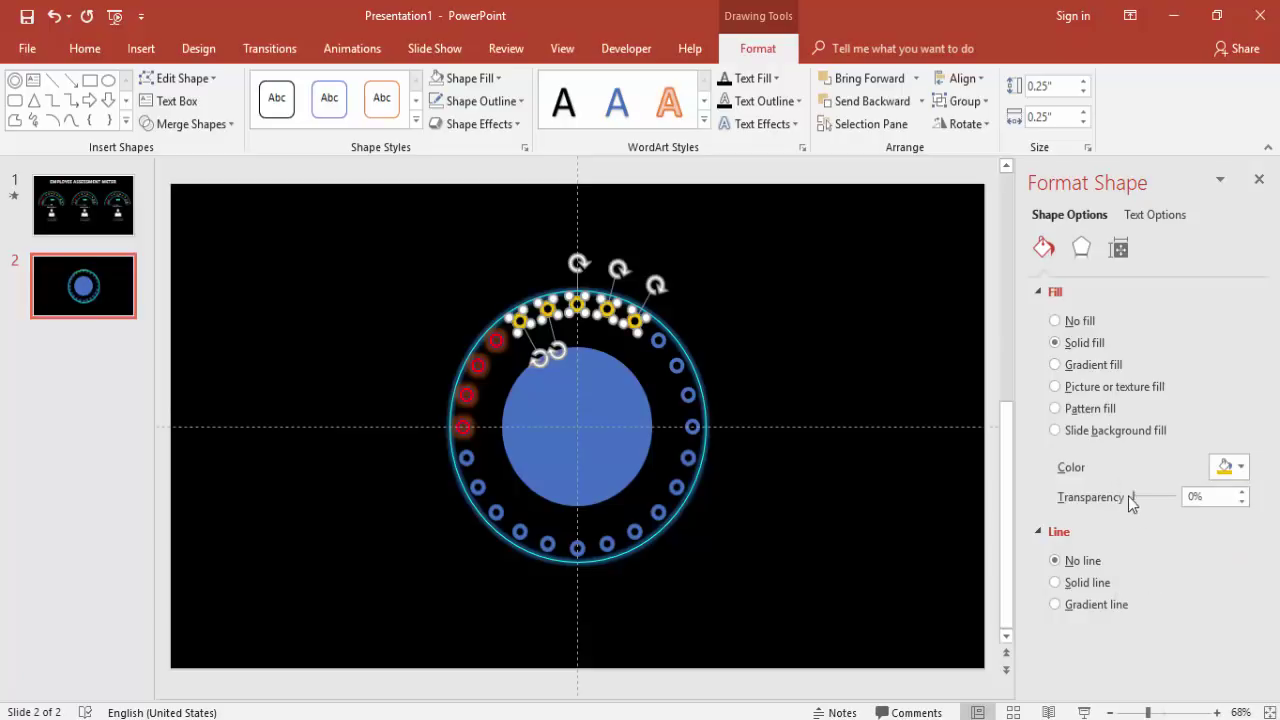
{"action": "left_click", "coordinate": [1081, 250]}
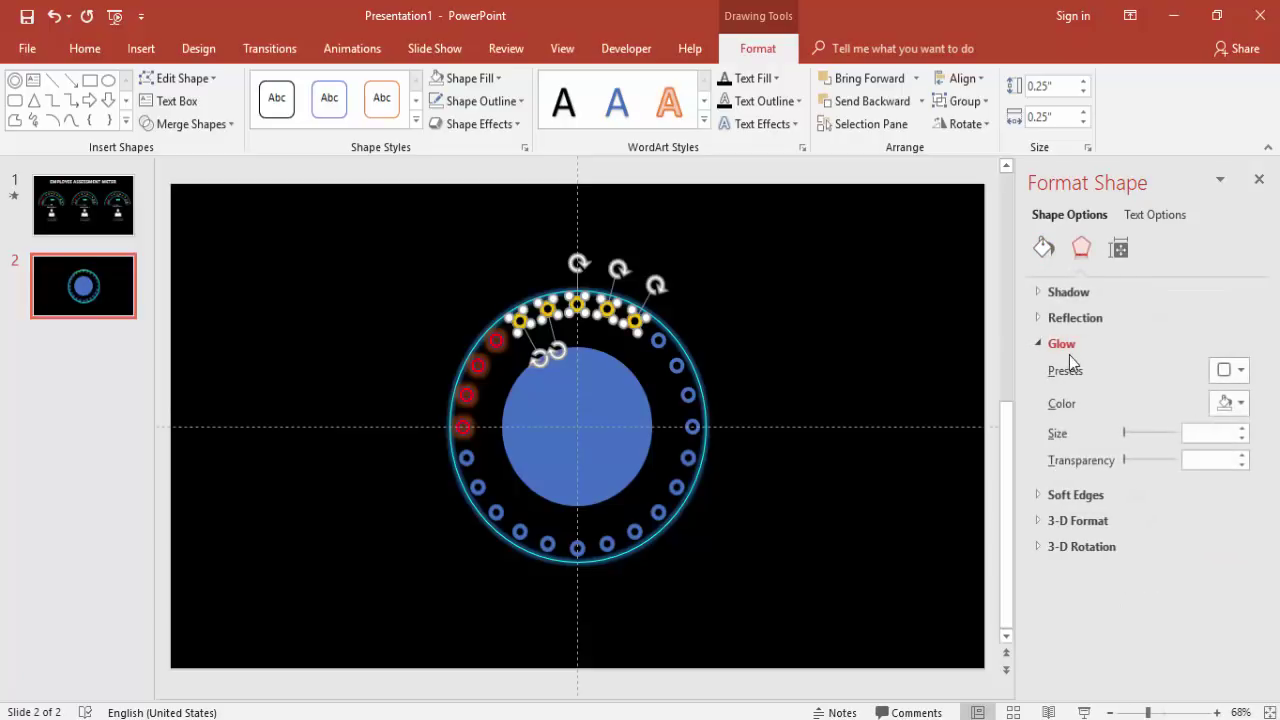
{"action": "left_click", "coordinate": [1228, 370]}
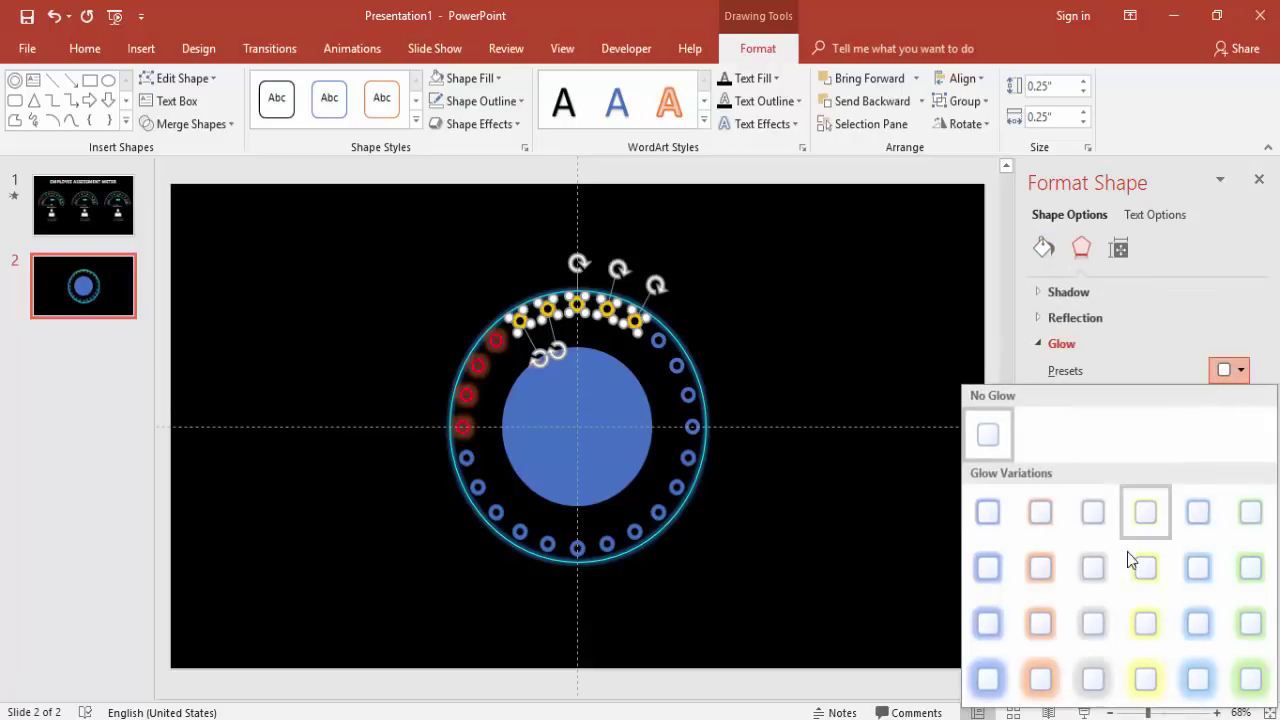
{"action": "left_click", "coordinate": [1140, 678]}
Step: Fill the four right-arc dots green with an 18 pt, 60% transparency glow
{"action": "left_click", "coordinate": [664, 342]}
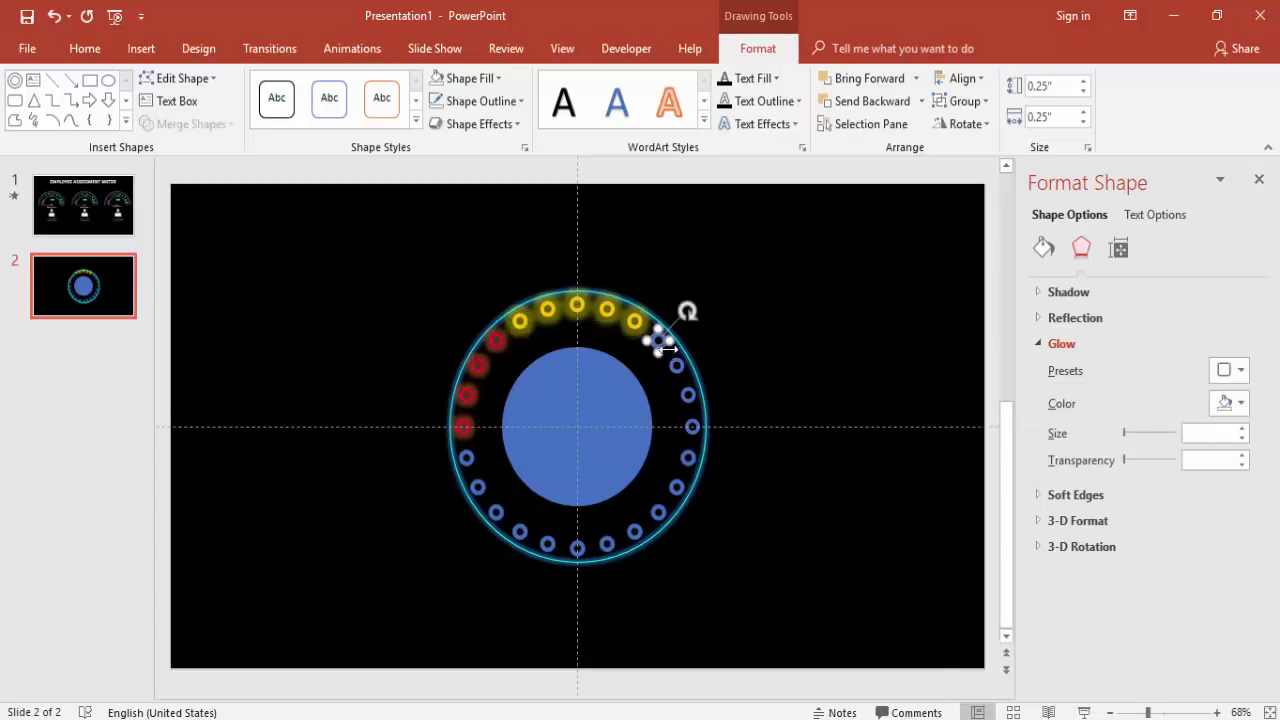
{"action": "left_click", "coordinate": [677, 367], "text": "shift"}
{"action": "left_click", "coordinate": [688, 394], "text": "shift"}
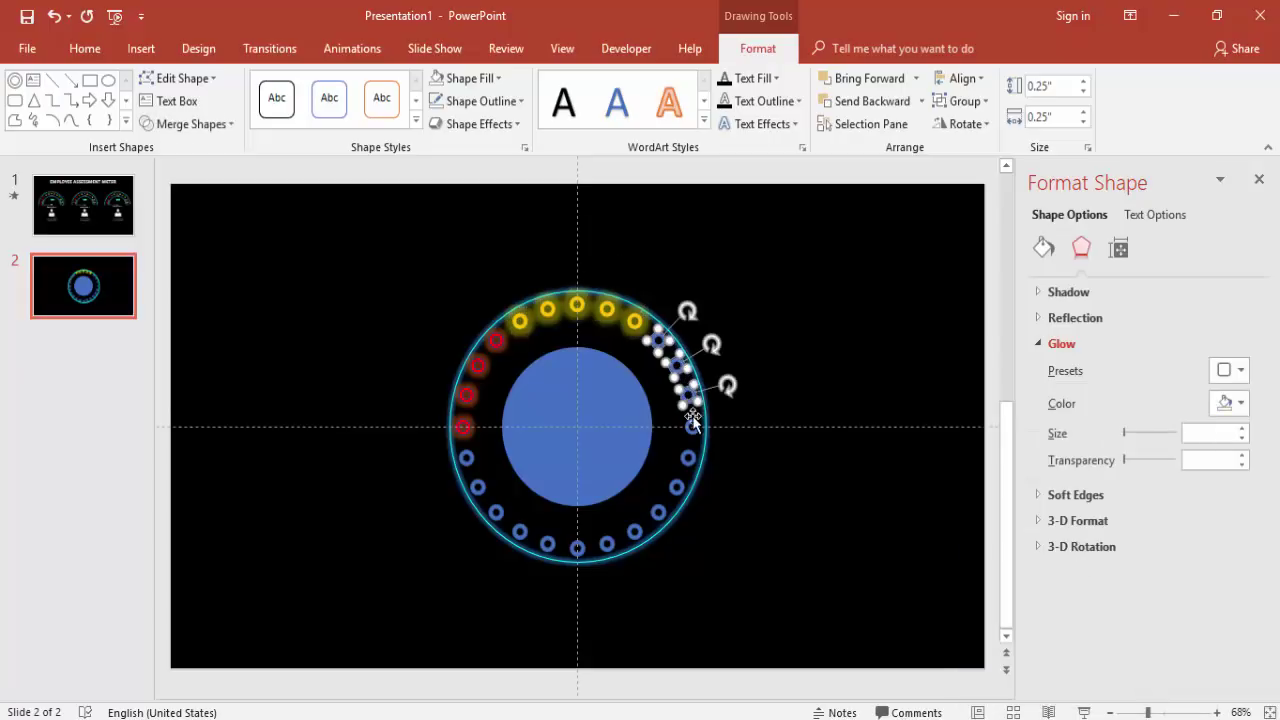
{"action": "left_click", "coordinate": [692, 426], "text": "shift"}
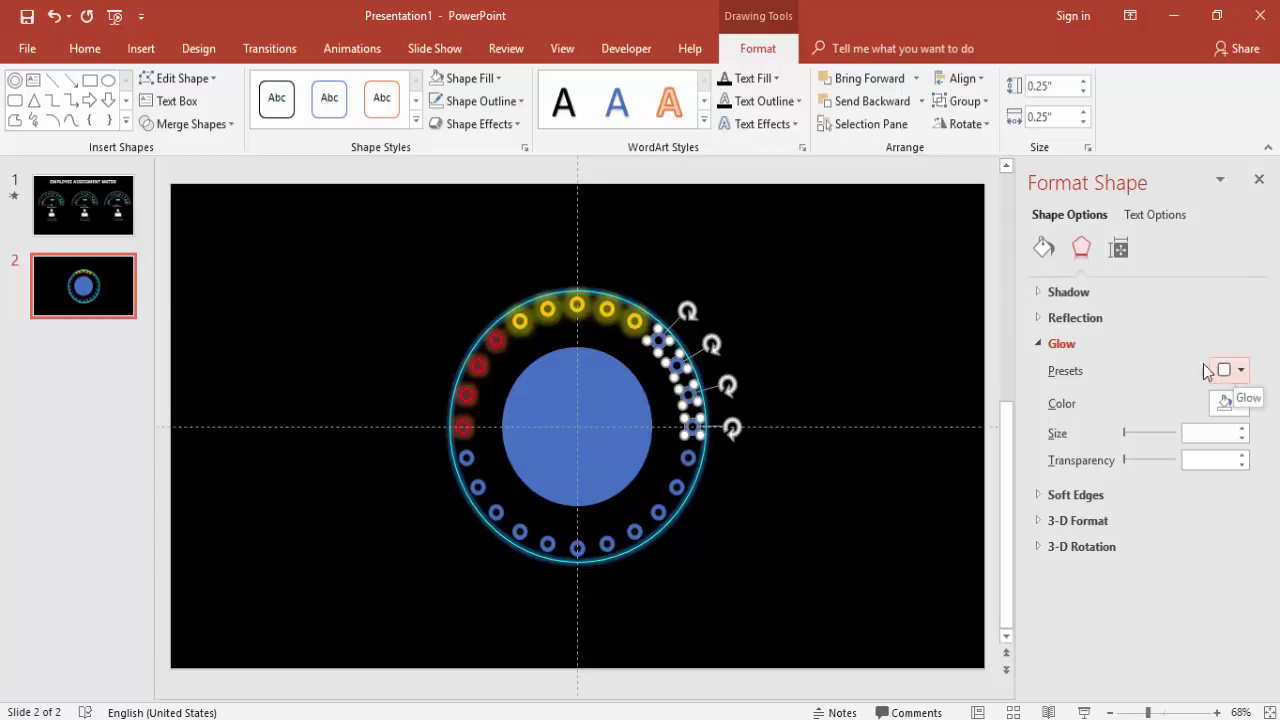
{"action": "left_click", "coordinate": [1043, 248]}
{"action": "left_click", "coordinate": [1230, 467]}
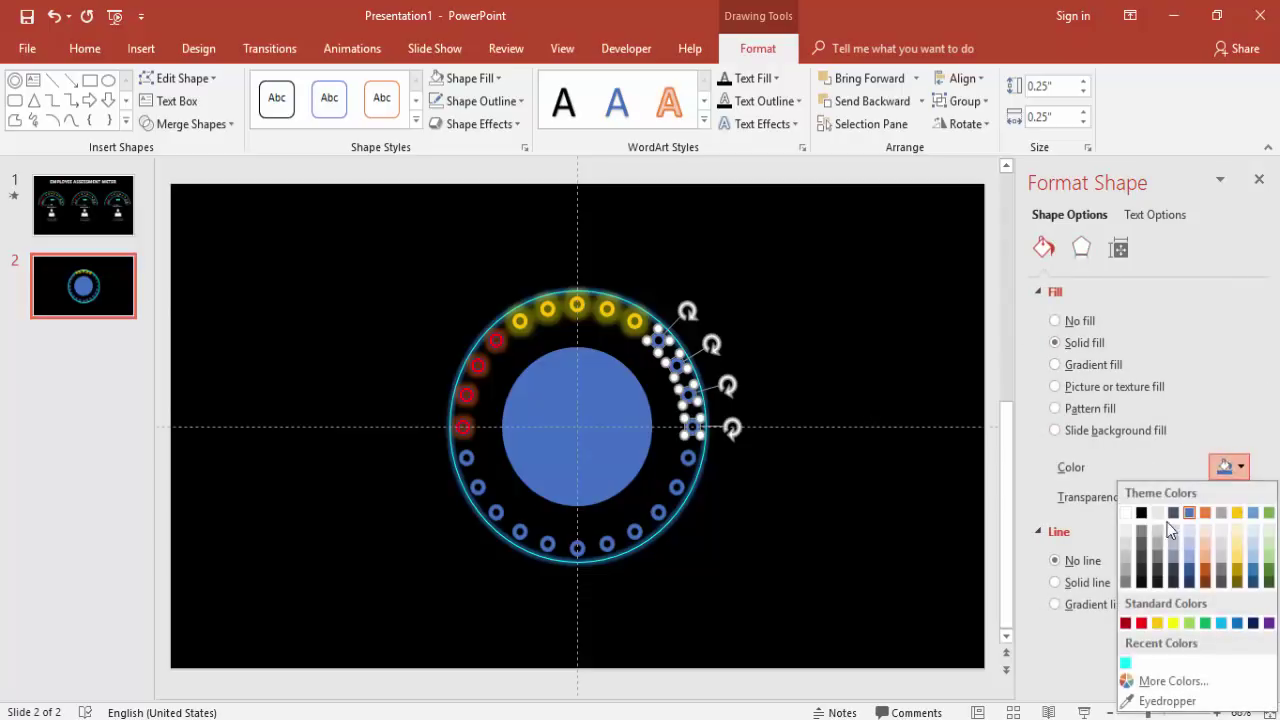
{"action": "left_click", "coordinate": [1204, 623]}
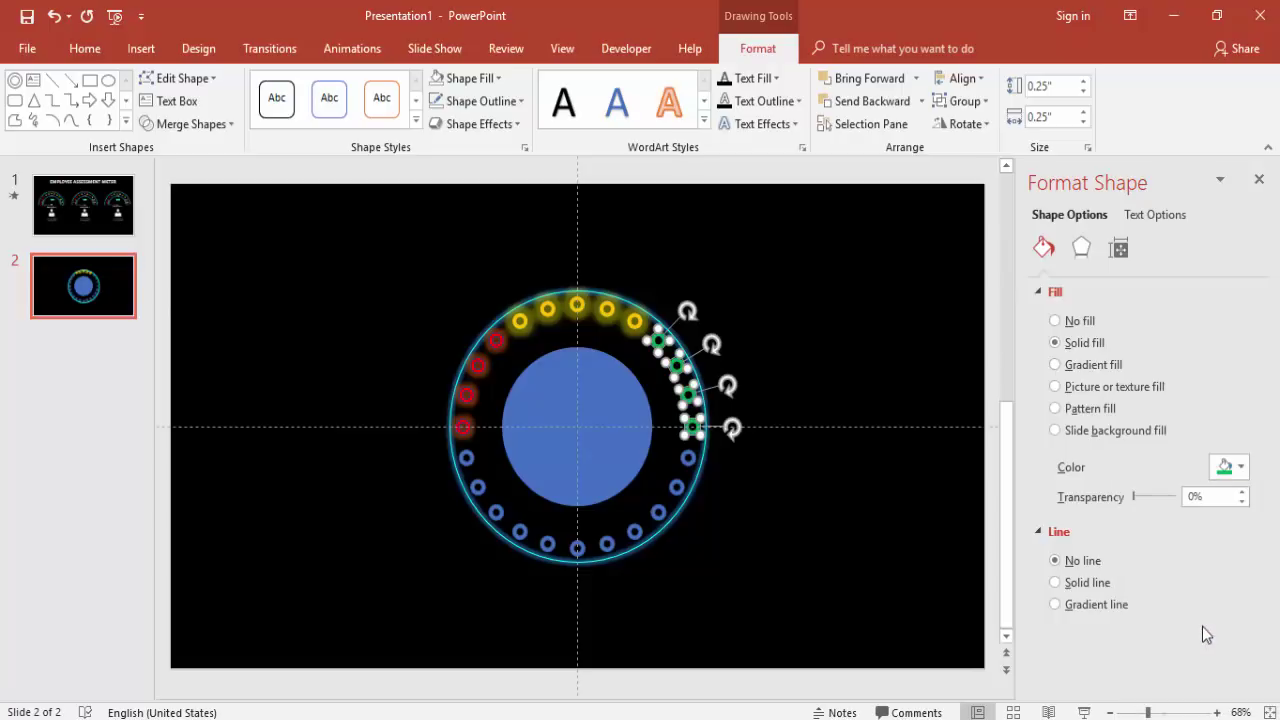
{"action": "left_click", "coordinate": [1081, 248]}
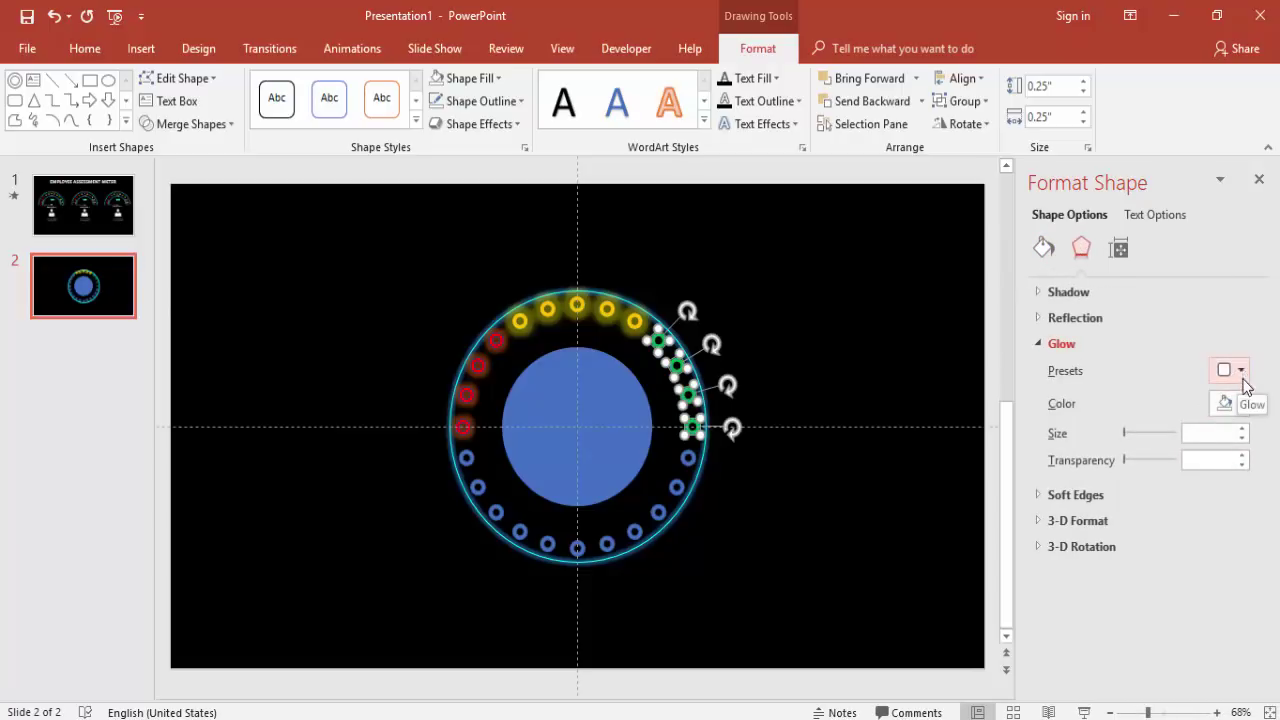
{"action": "left_click", "coordinate": [1242, 403]}
{"action": "left_click", "coordinate": [1240, 371]}
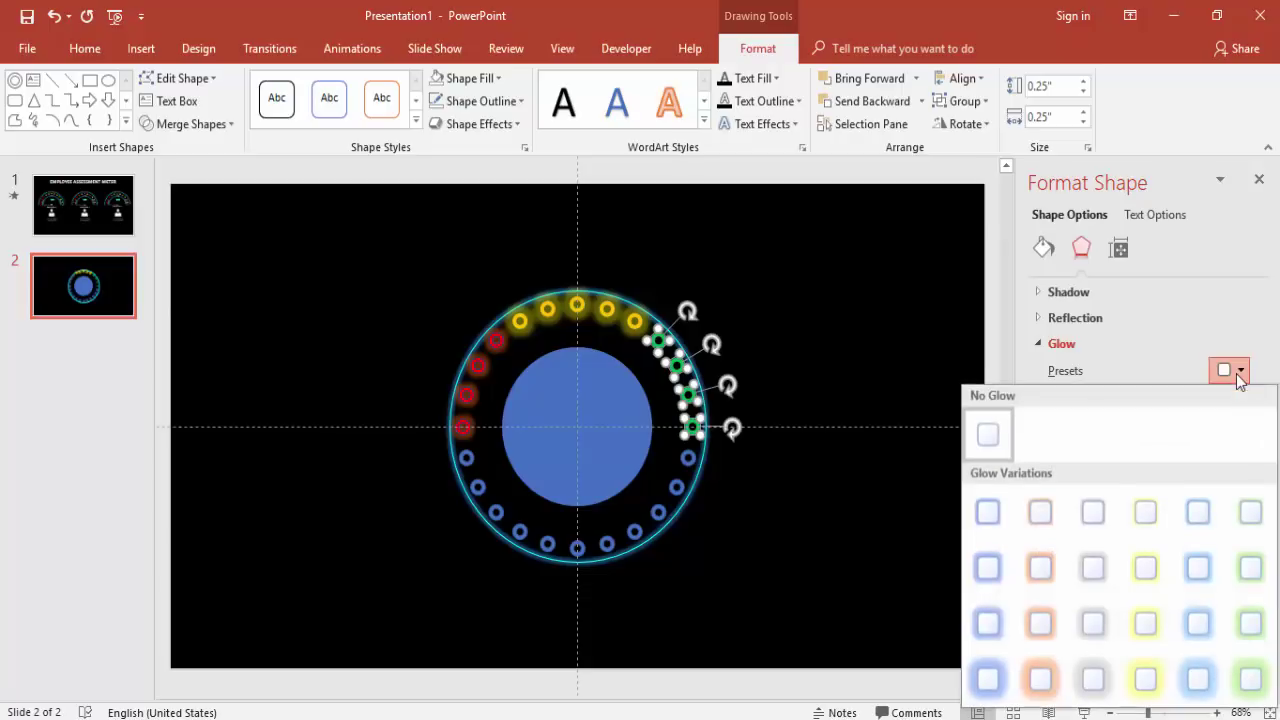
{"action": "left_click", "coordinate": [1245, 682]}
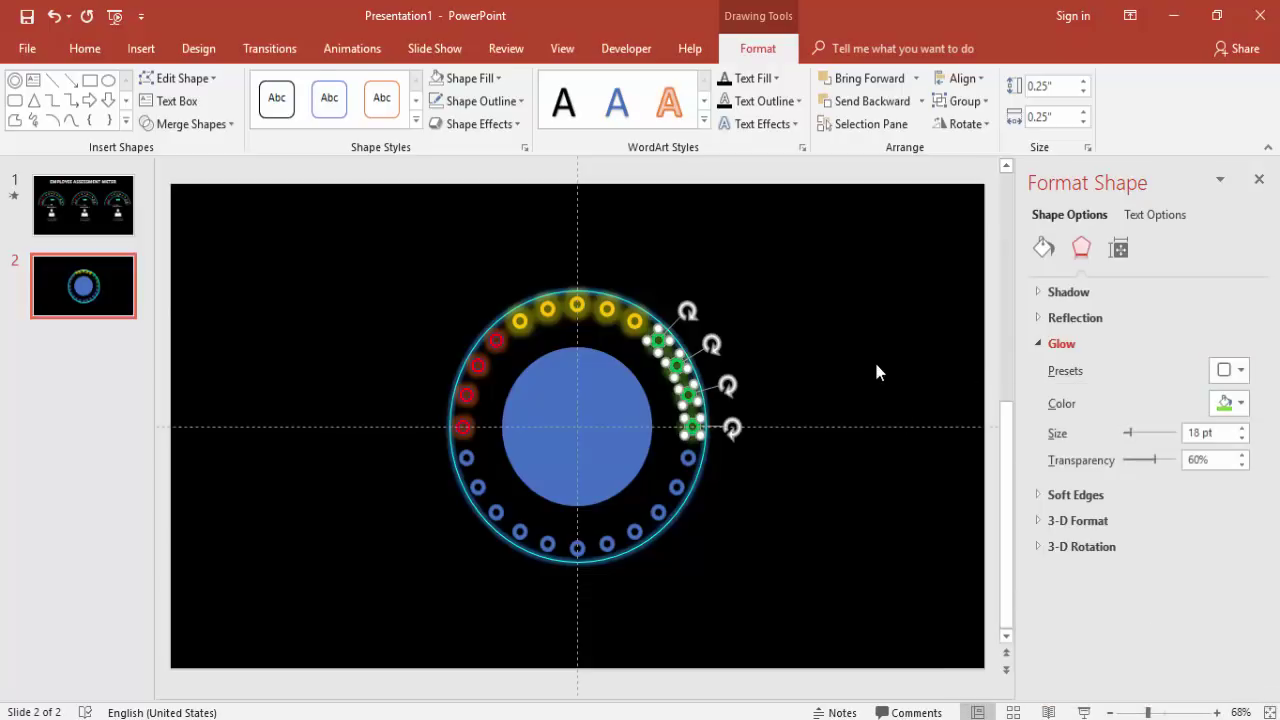
{"action": "left_click", "coordinate": [870, 352]}
Step: Fill the centre circle with light green from the standard colour hexagon
{"action": "double_click", "coordinate": [556, 380]}
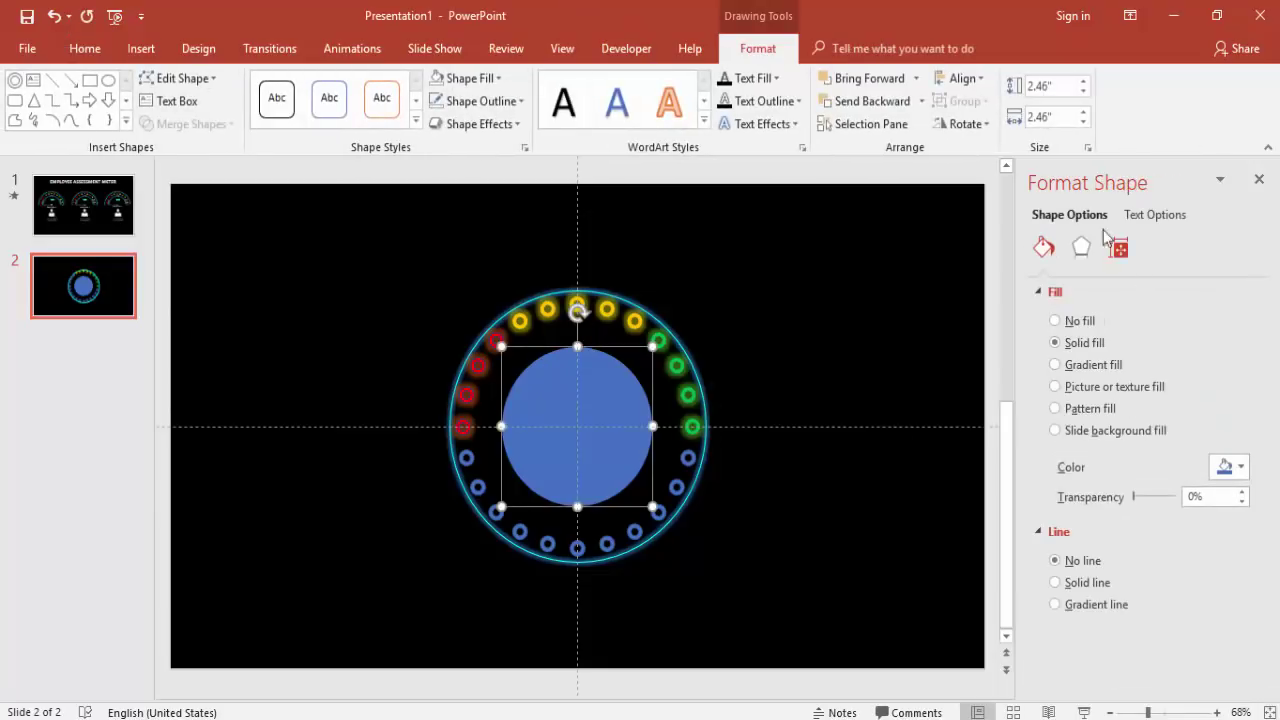
{"action": "left_click", "coordinate": [1224, 467]}
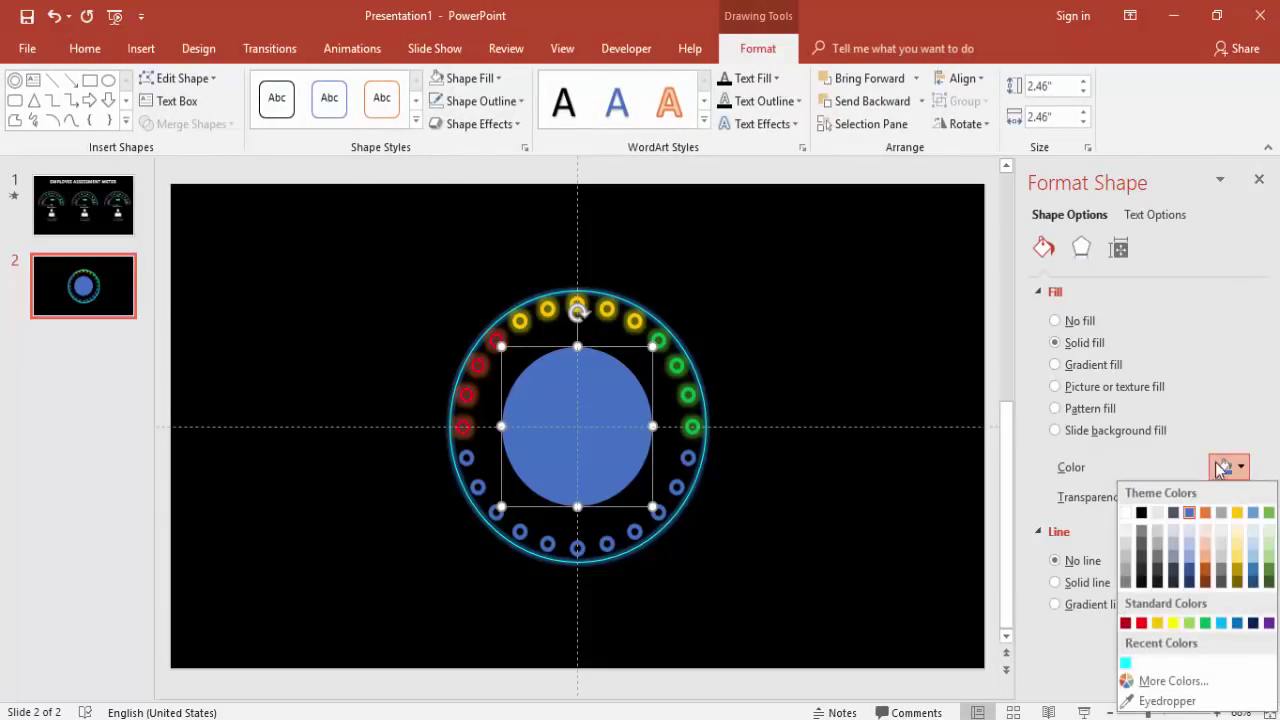
{"action": "left_click", "coordinate": [1160, 681]}
{"action": "left_click", "coordinate": [528, 196]}
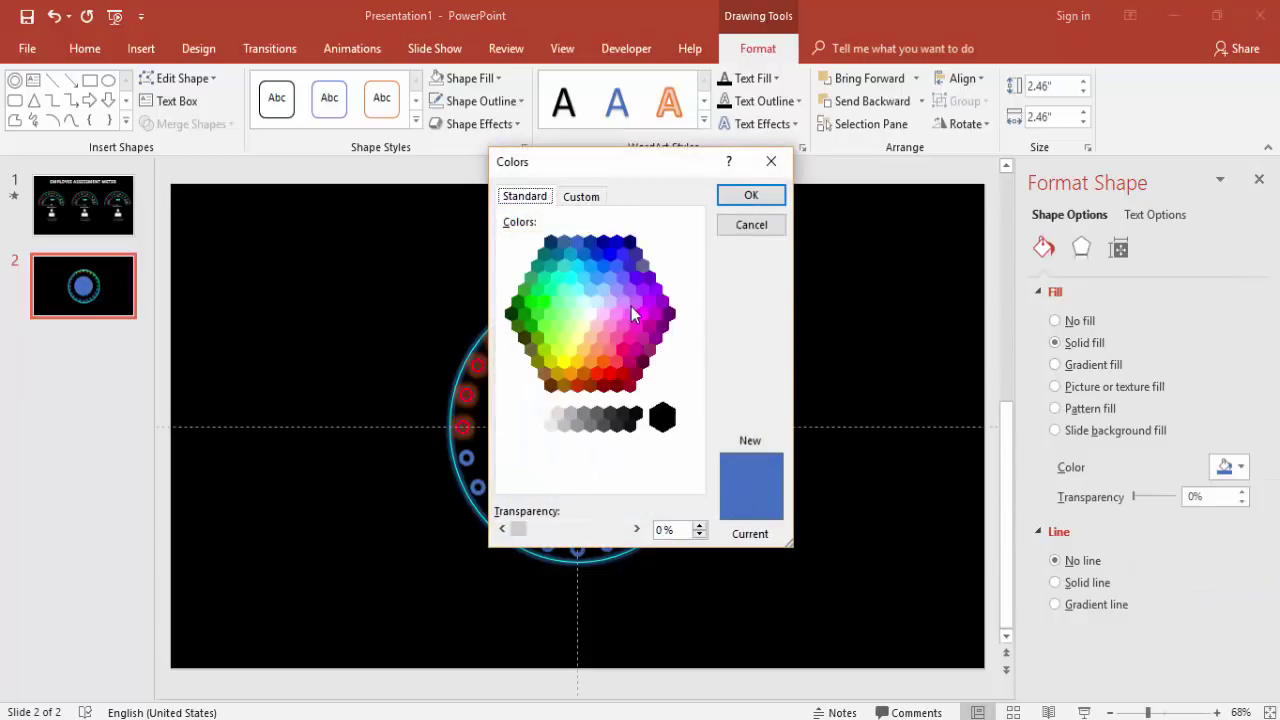
{"action": "left_click", "coordinate": [557, 301]}
{"action": "left_click", "coordinate": [740, 197]}
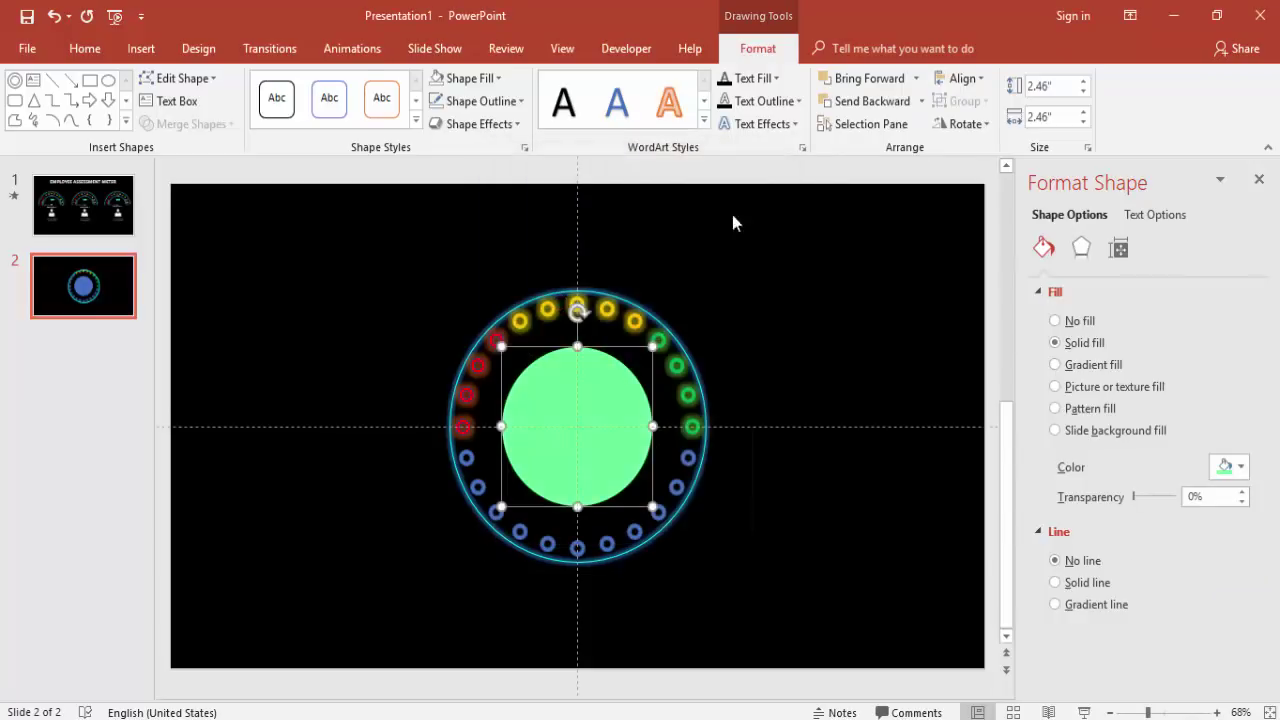
Step: Give the centre circle a light green 8 pt glow at 60% transparency
{"action": "left_click", "coordinate": [1082, 248]}
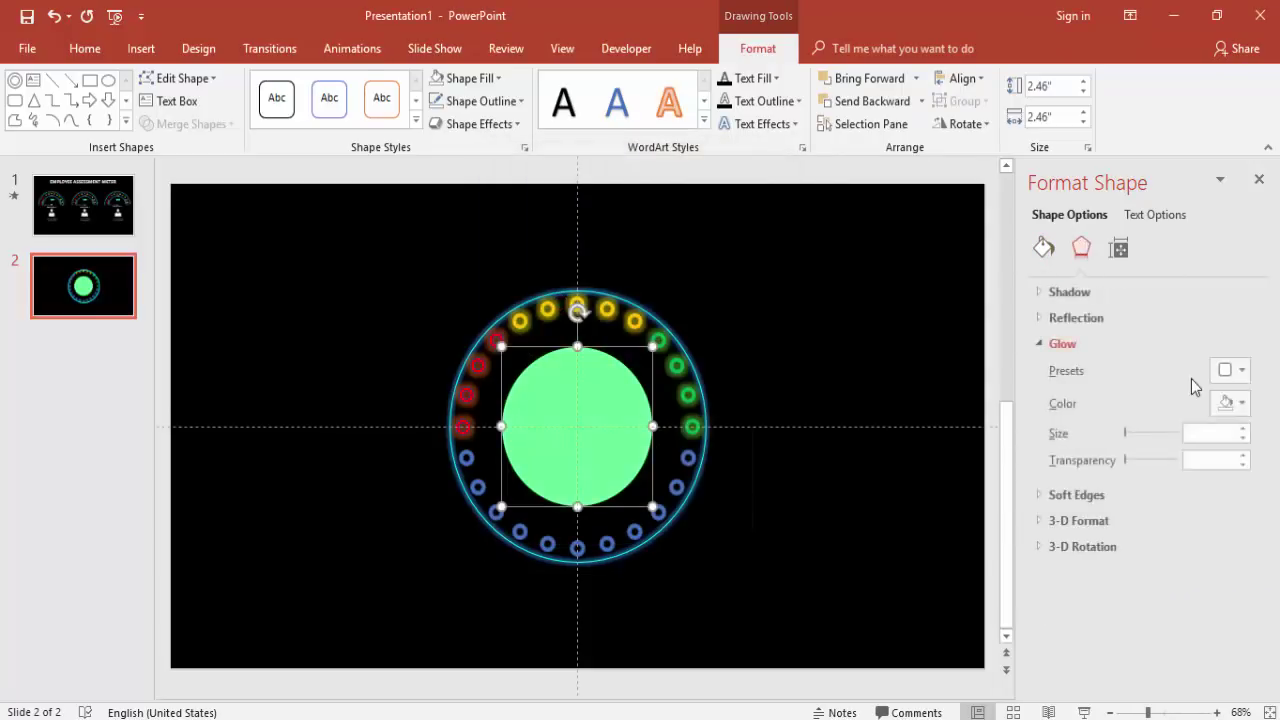
{"action": "left_click", "coordinate": [1238, 372]}
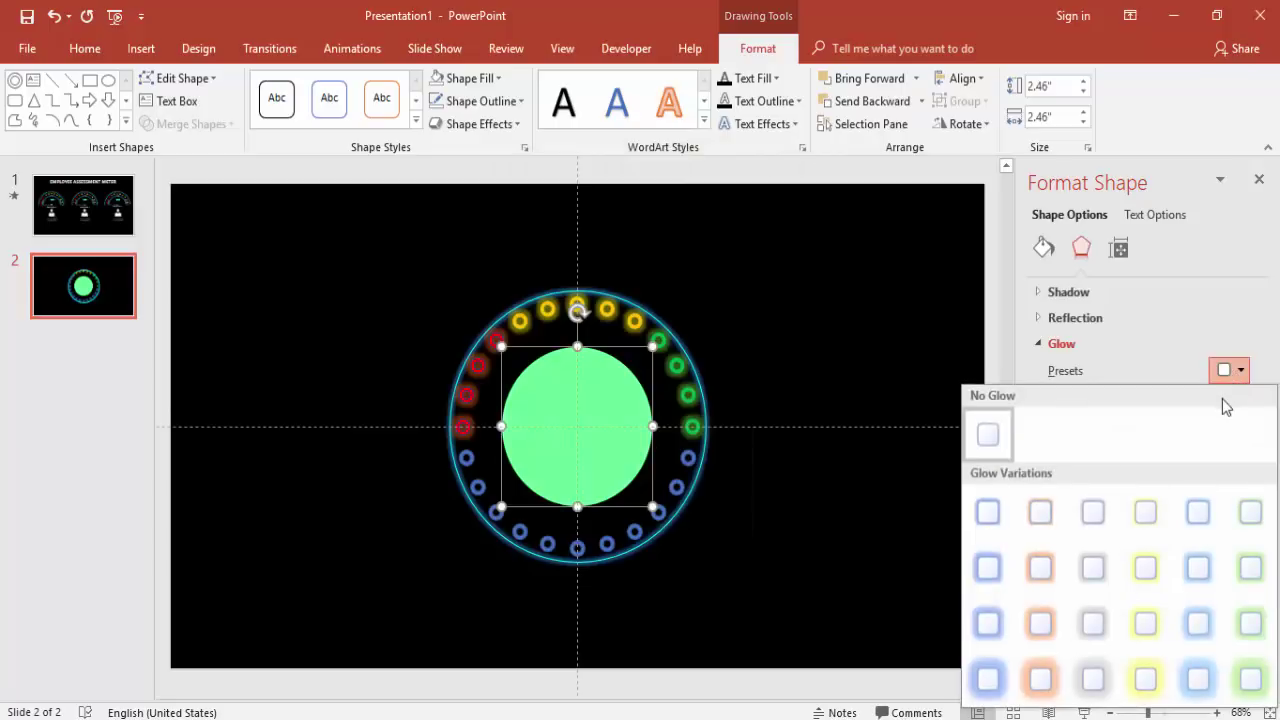
{"action": "left_click", "coordinate": [1165, 372]}
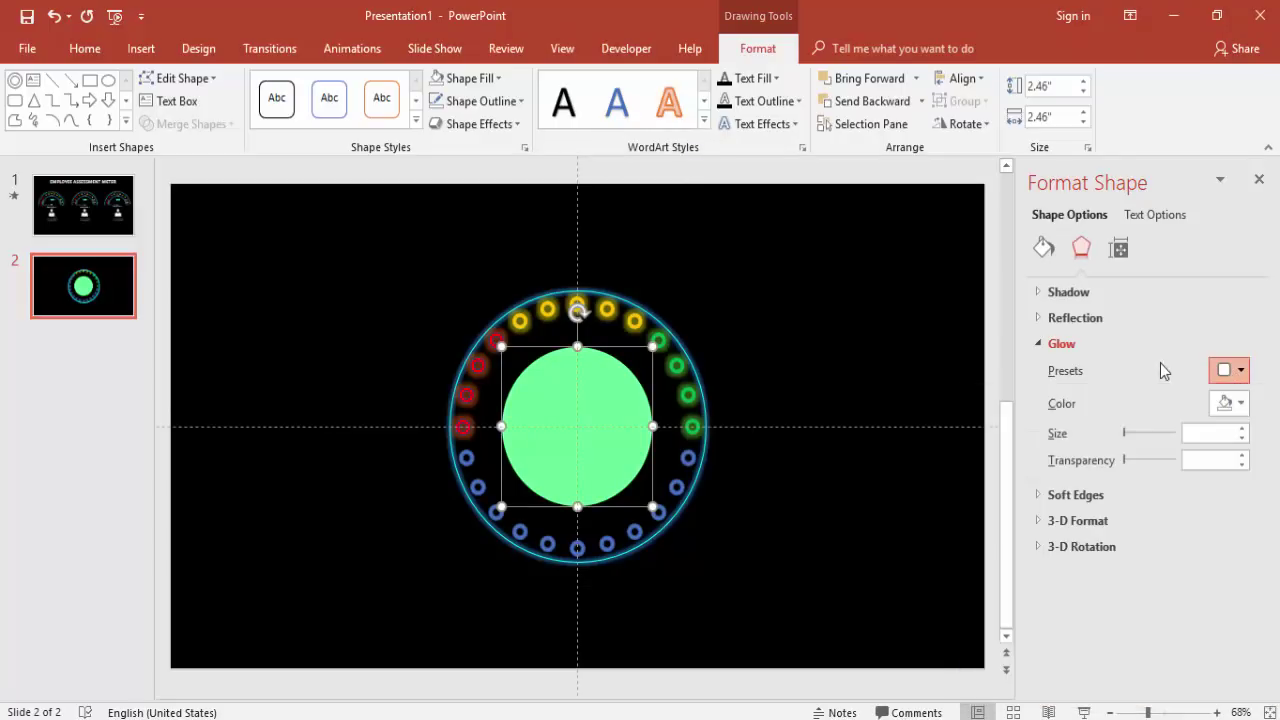
{"action": "left_click", "coordinate": [1238, 404]}
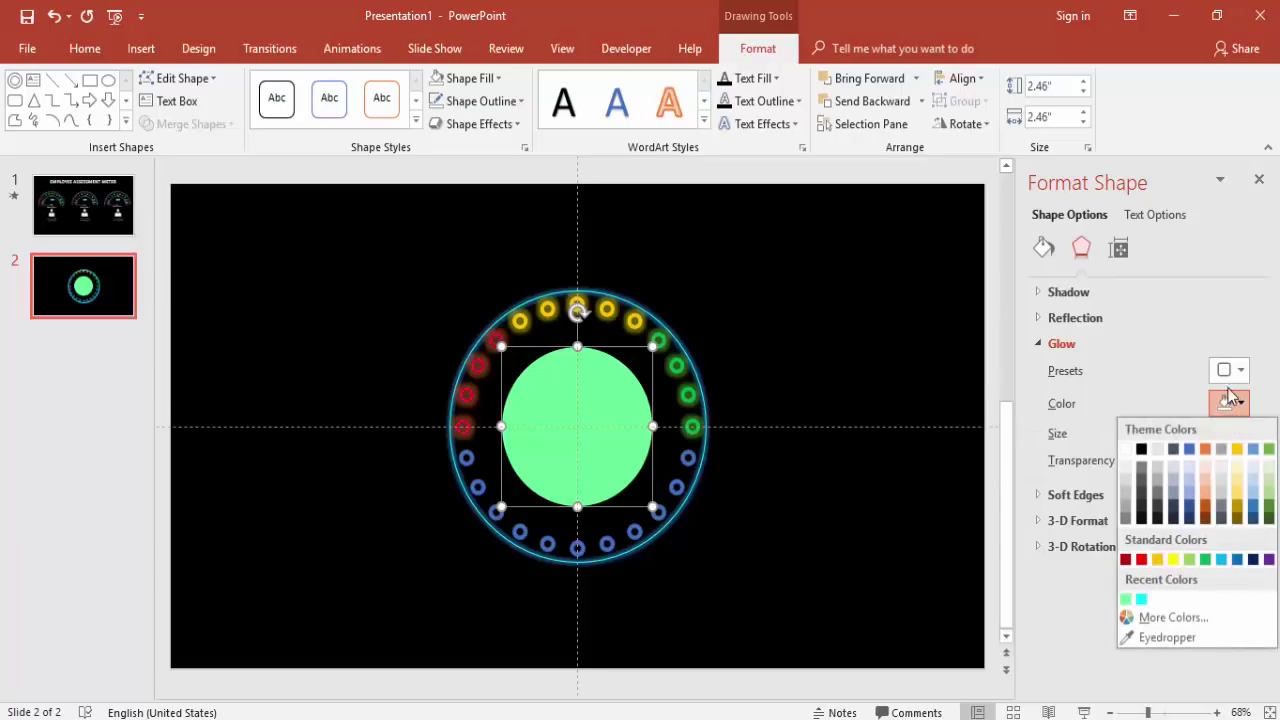
{"action": "left_click", "coordinate": [1230, 371]}
{"action": "left_click", "coordinate": [1197, 567]}
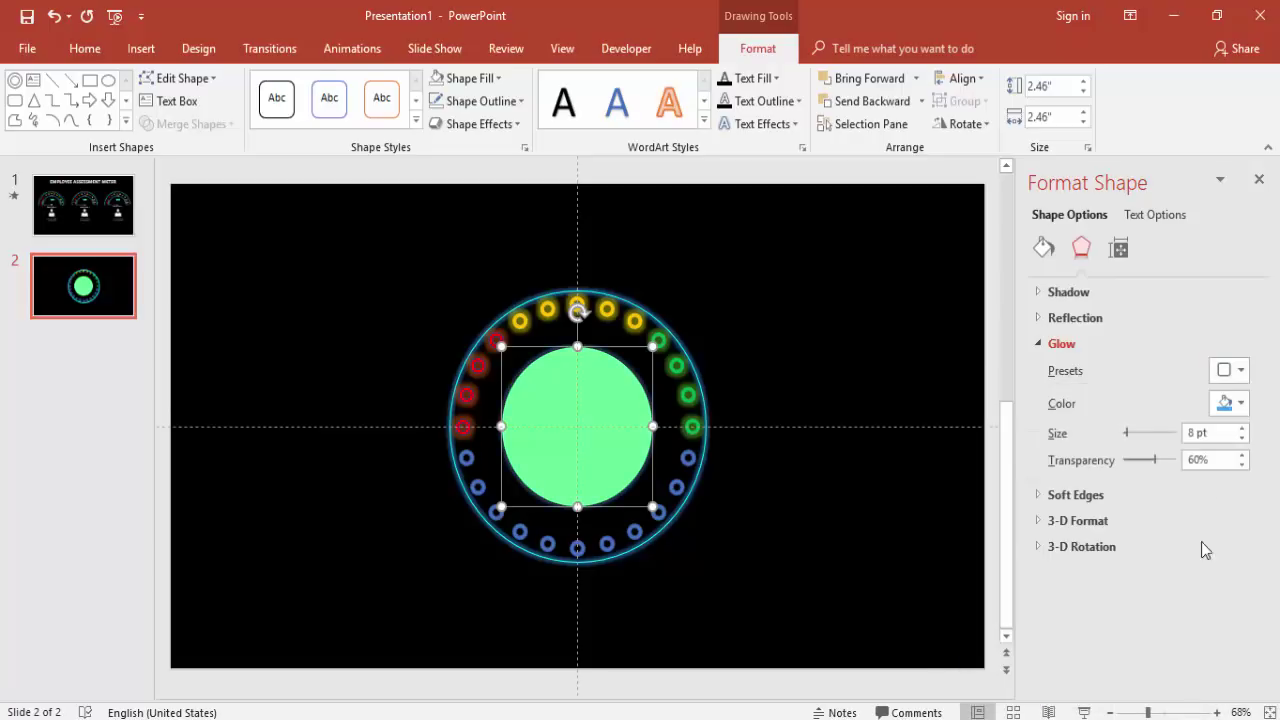
{"action": "left_click", "coordinate": [1240, 402]}
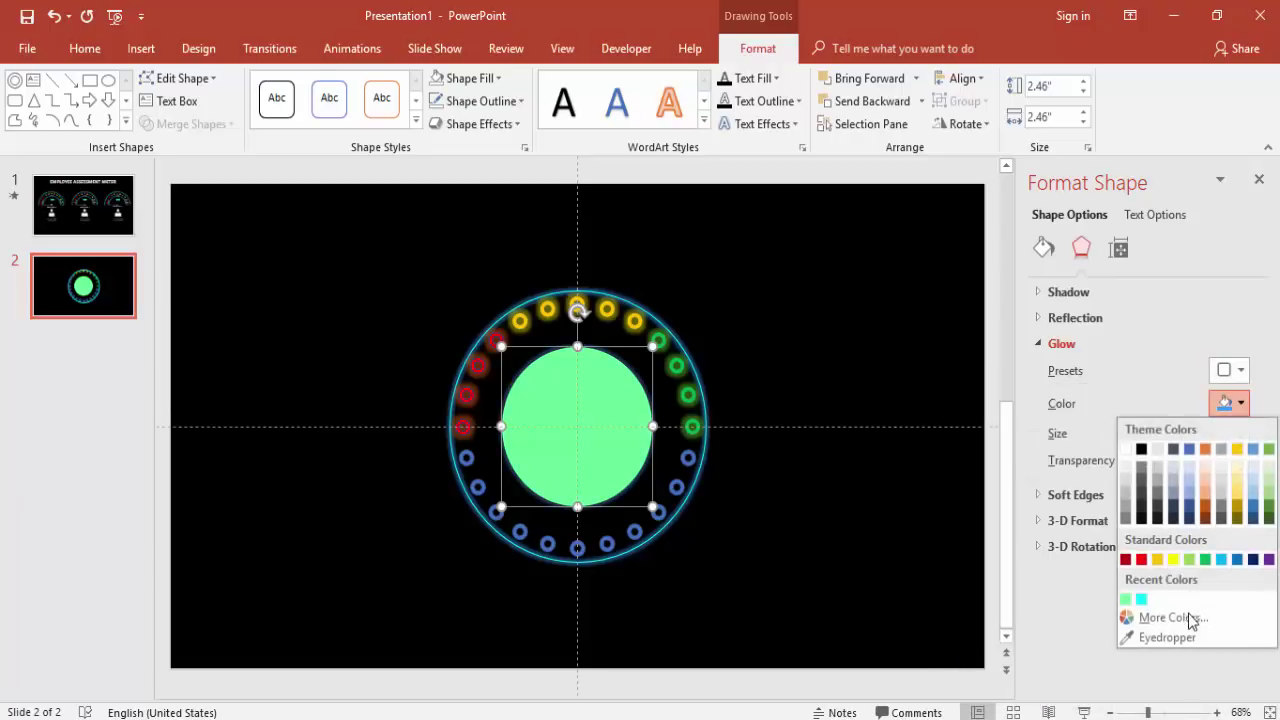
{"action": "left_click", "coordinate": [1125, 599]}
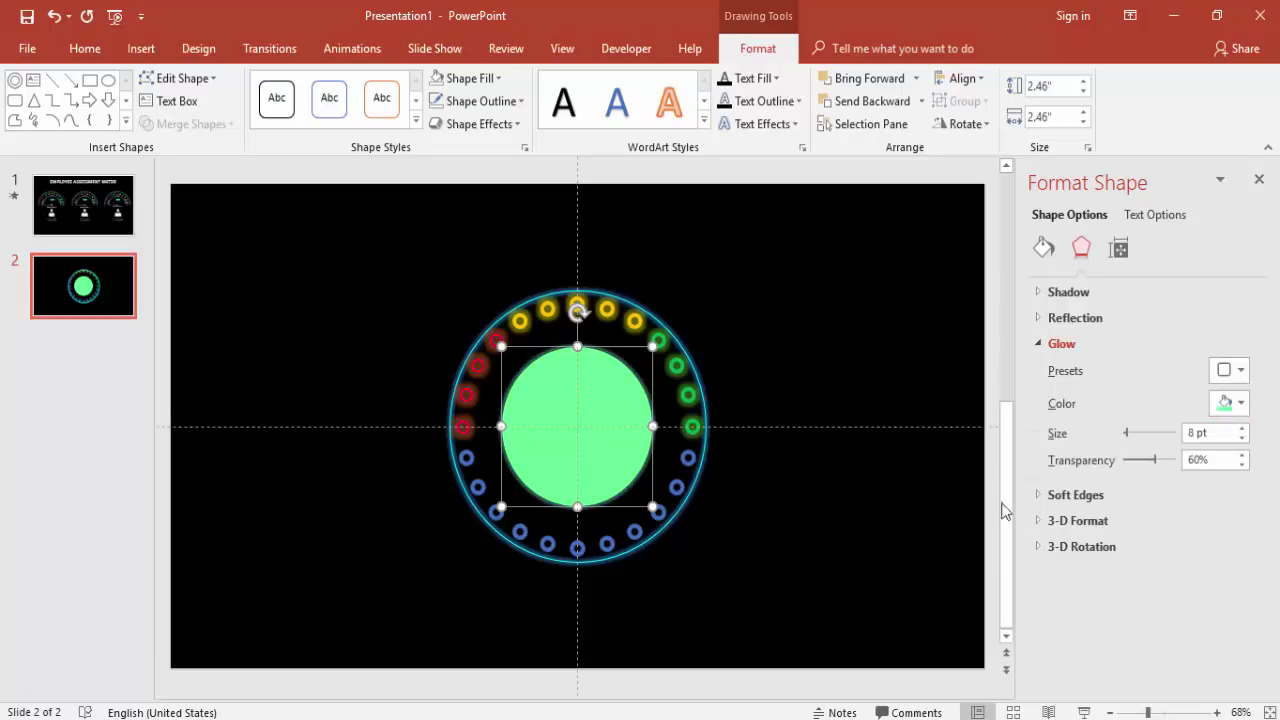